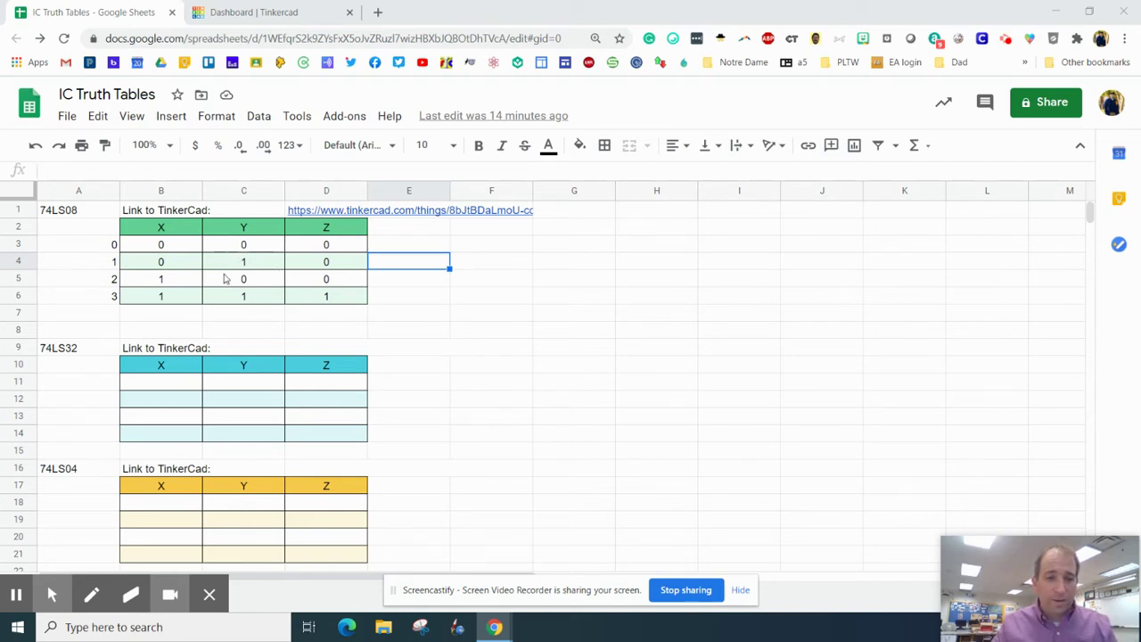
Enter 0 in B11 and fill the Y column C11–C14 with 0, 1, 0, 1.
click(171, 383)
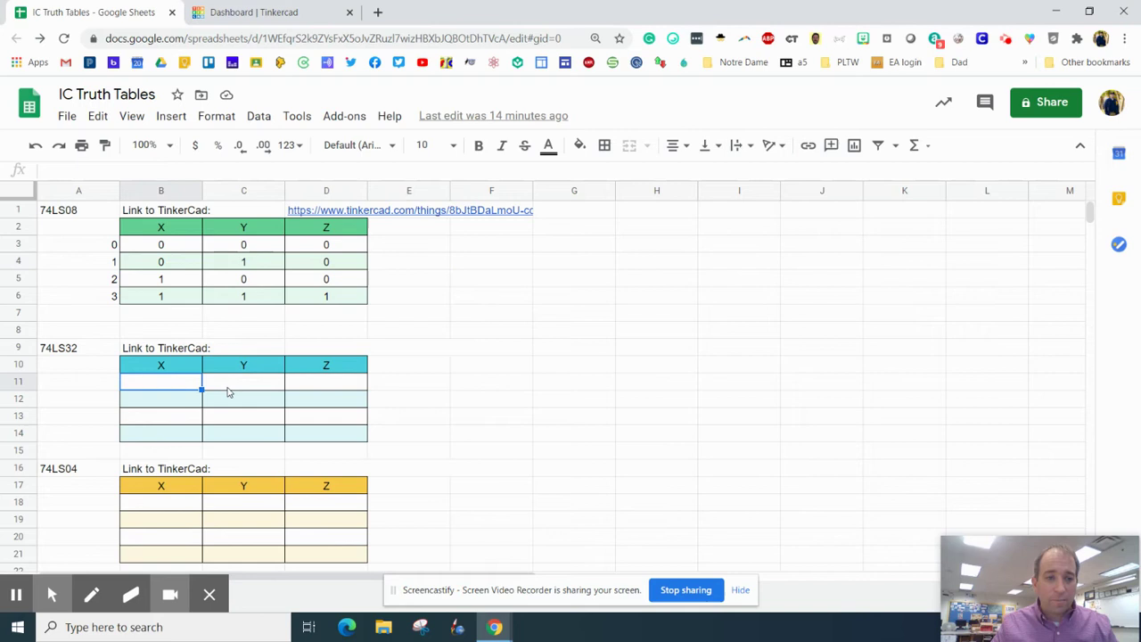
click(242, 381)
click(161, 382)
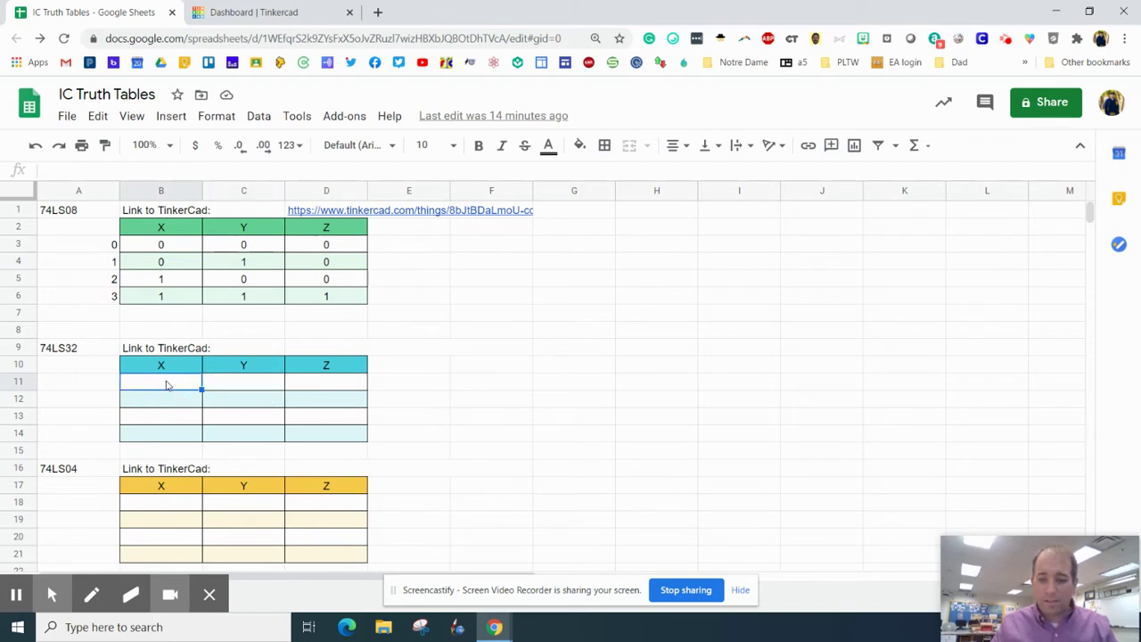
text(0)
click(241, 385)
text(0)
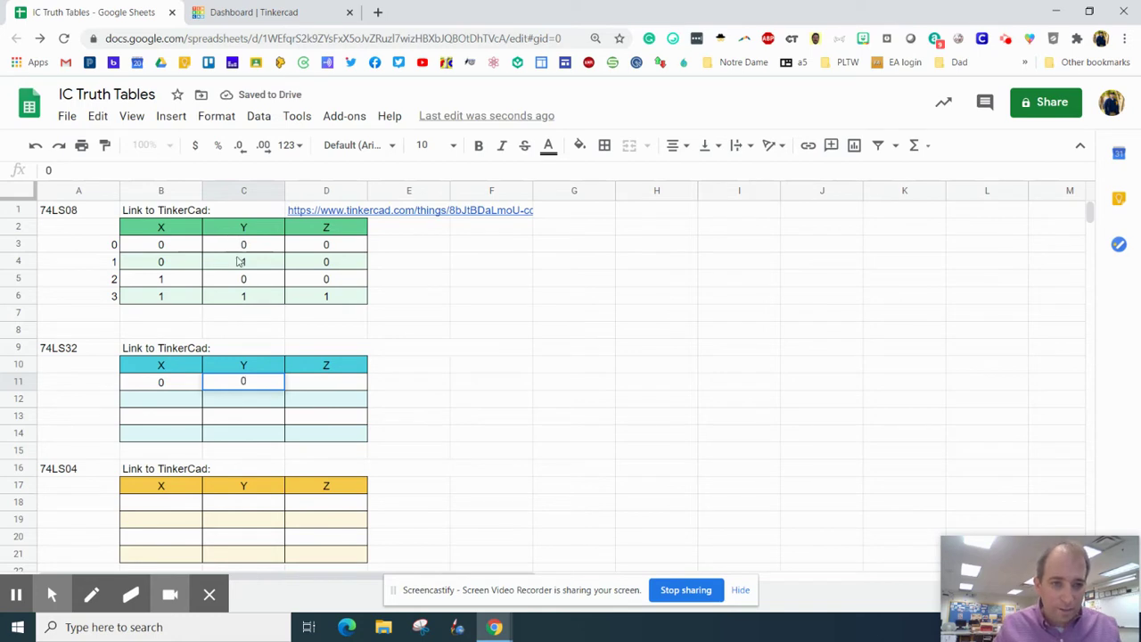
click(222, 402)
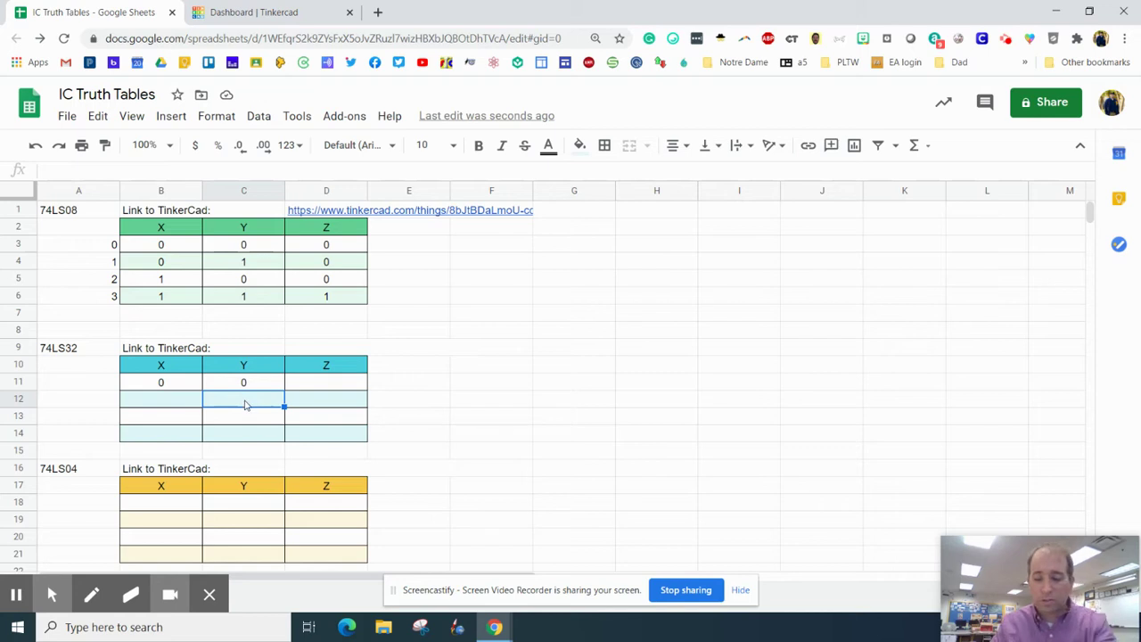
text(1)
key(Return)
text(0)
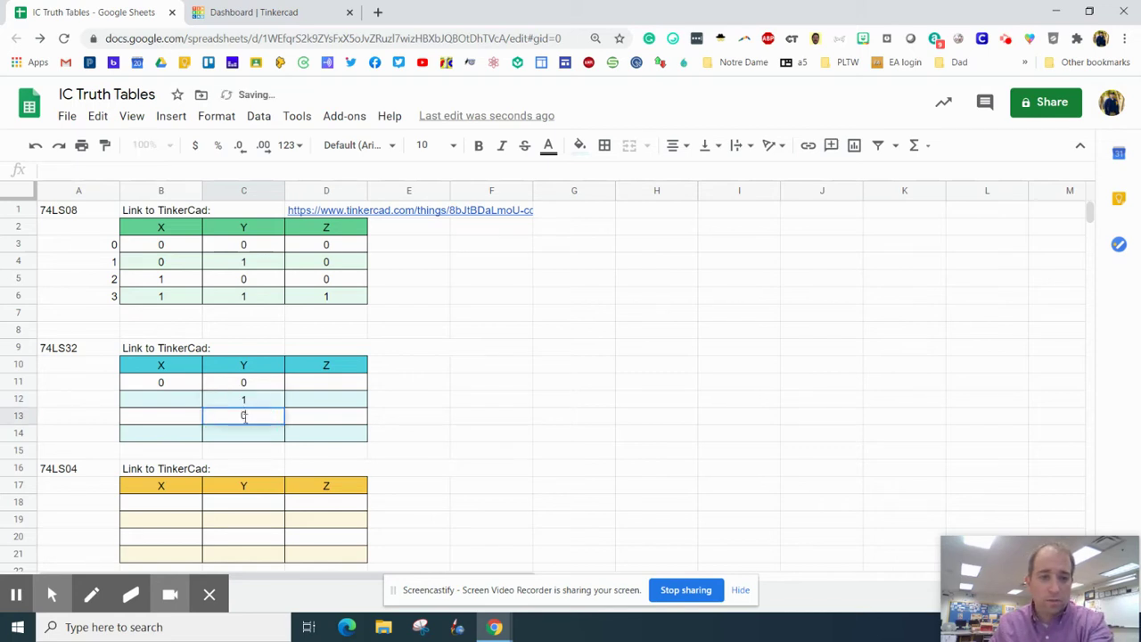
key(Return)
text(1)
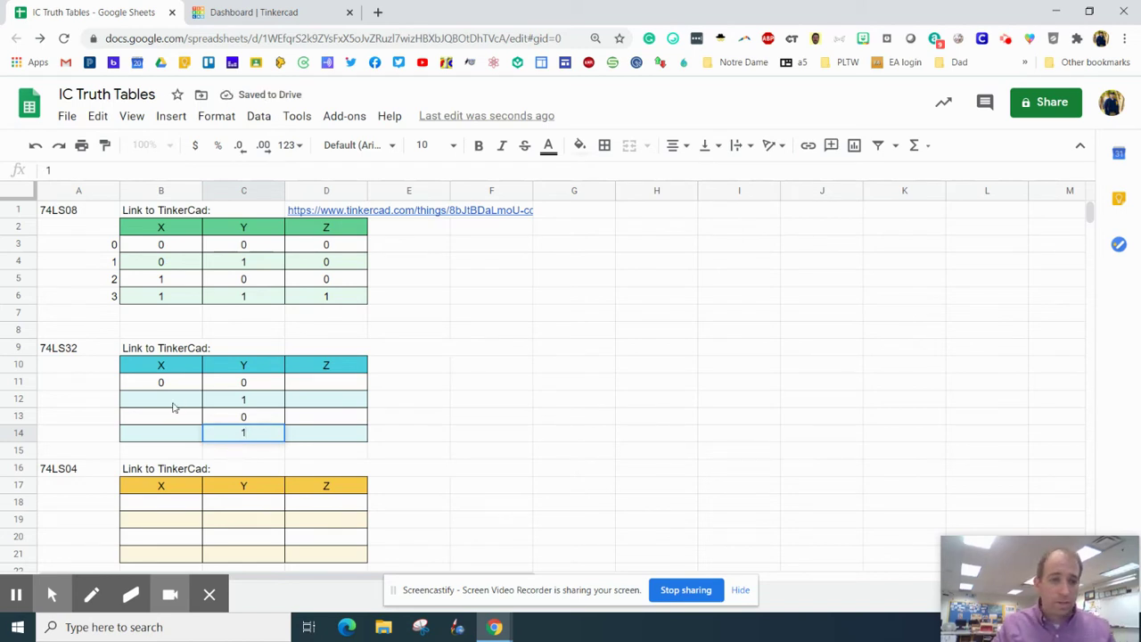
Complete the X column with 0, 1, 1 in B12–B14 and check the filled inputs.
click(172, 407)
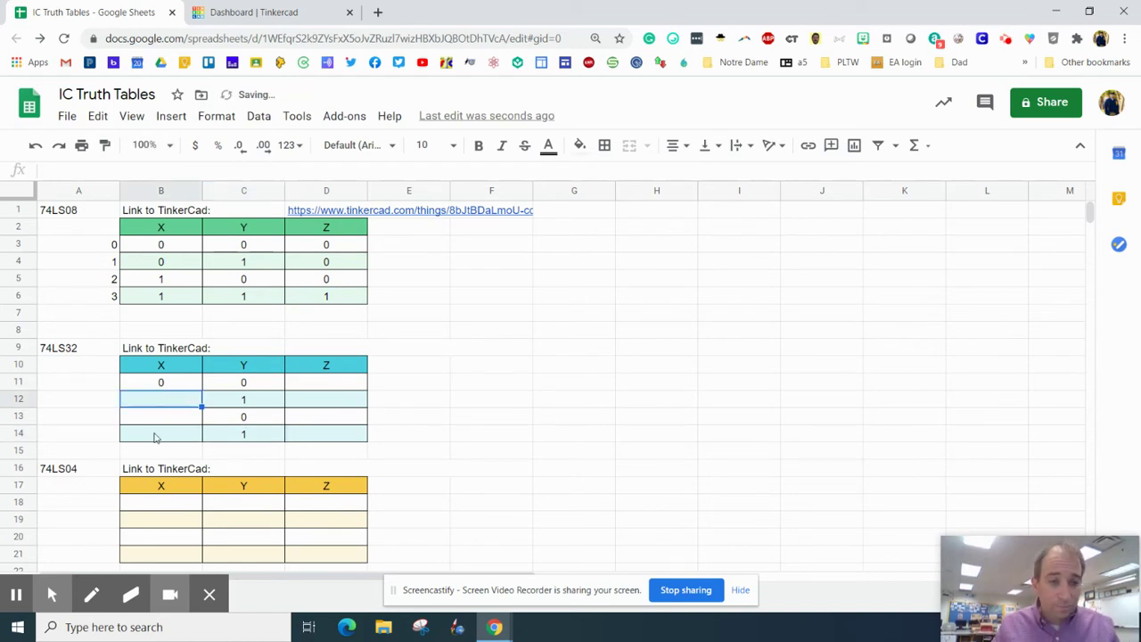
text(0)
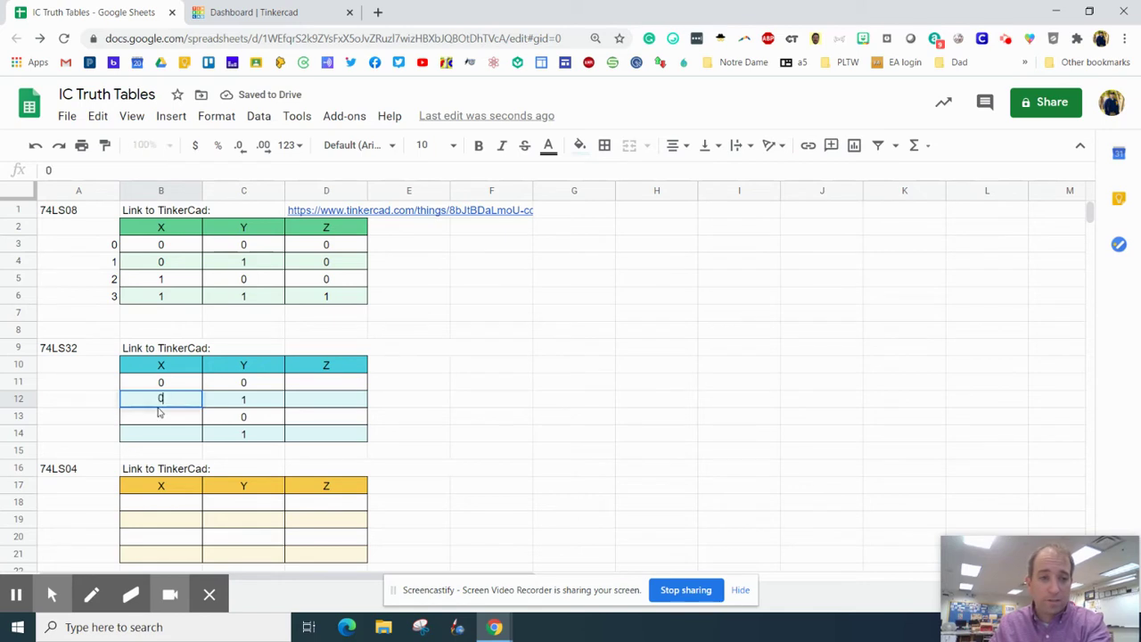
click(161, 417)
text(1)
click(163, 437)
text(1)
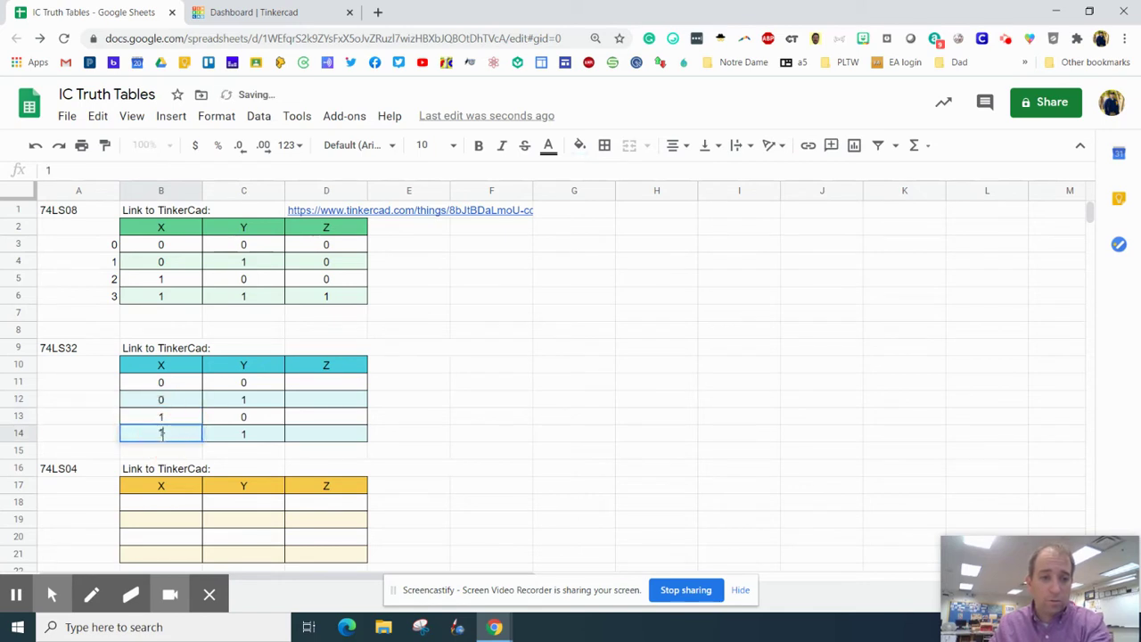
click(100, 440)
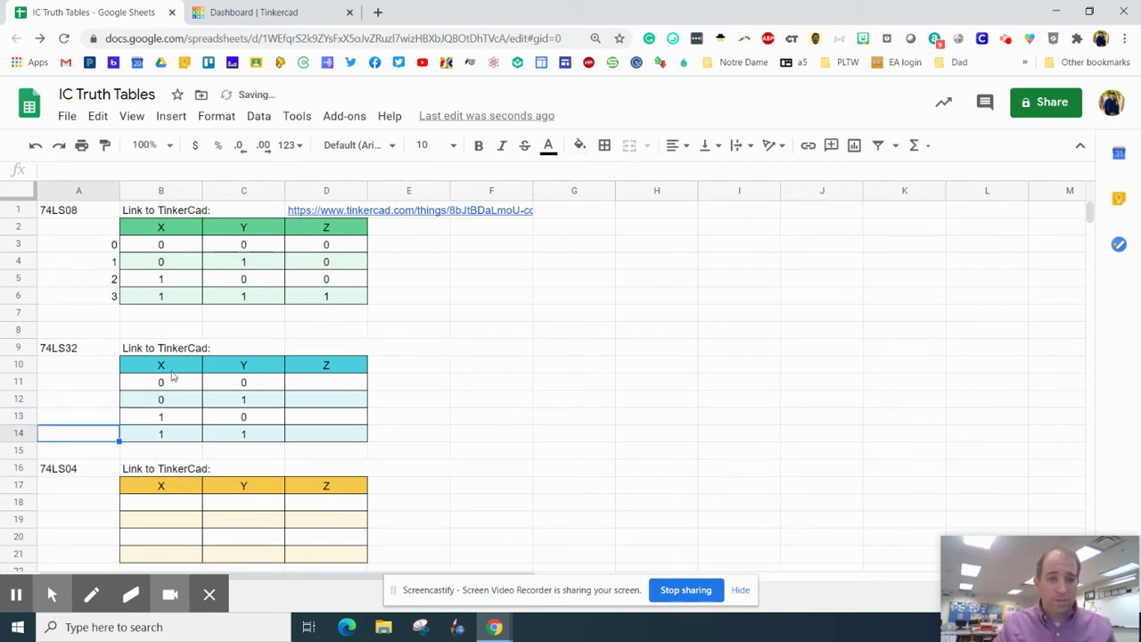
drag(161, 382, 242, 433)
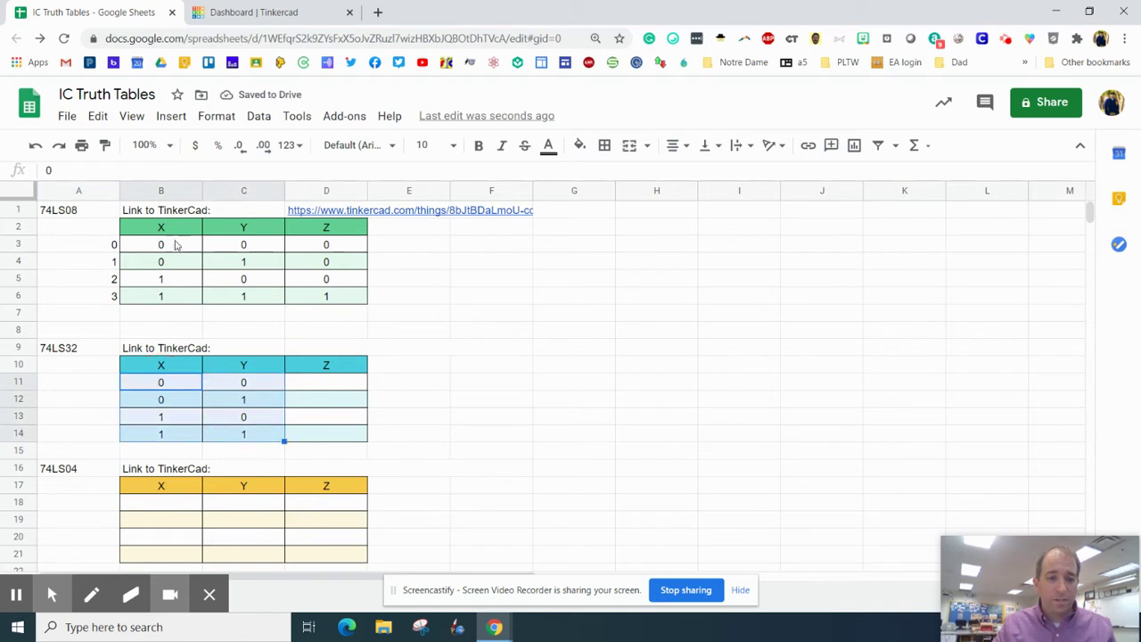
click(226, 336)
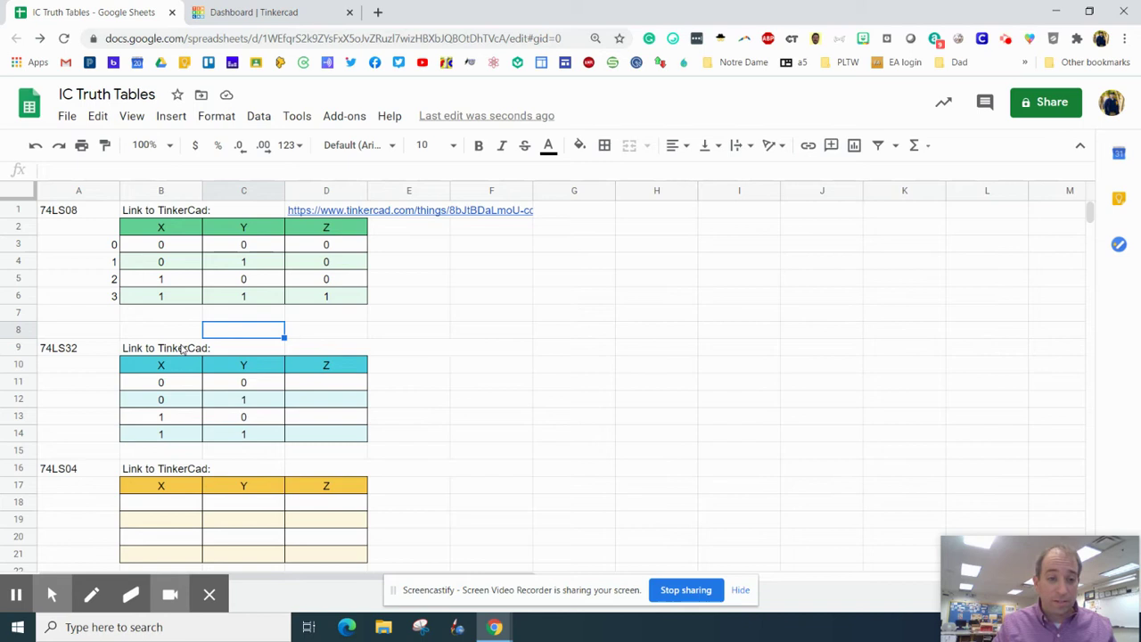
Label rows A11 through A14 with 0, 1, 2 and 3.
click(113, 385)
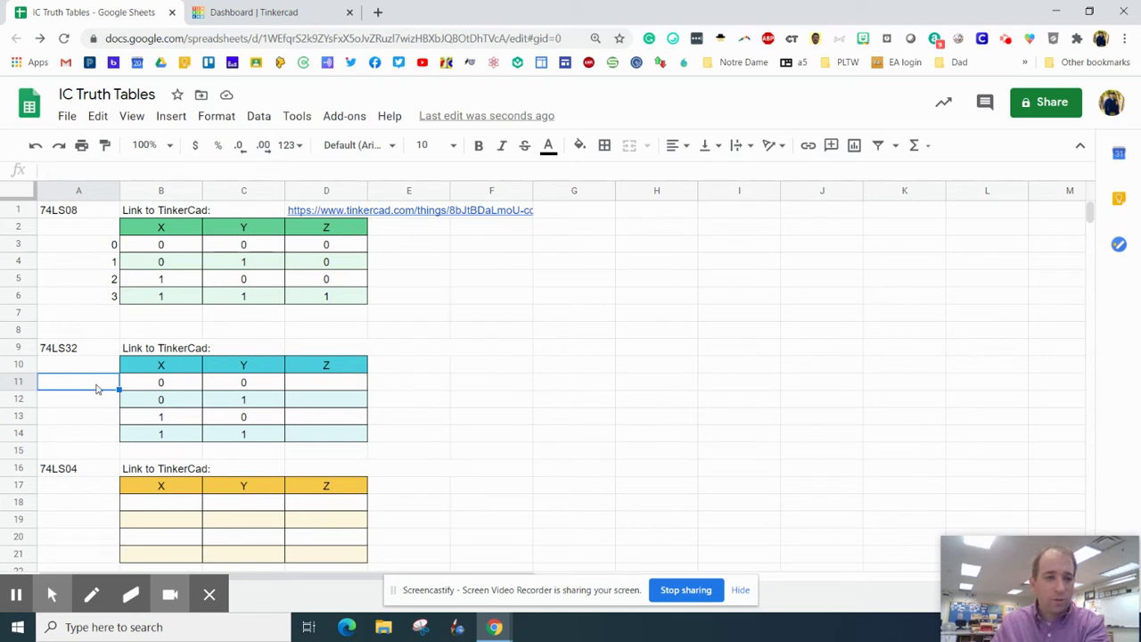
text(0)
key(Return)
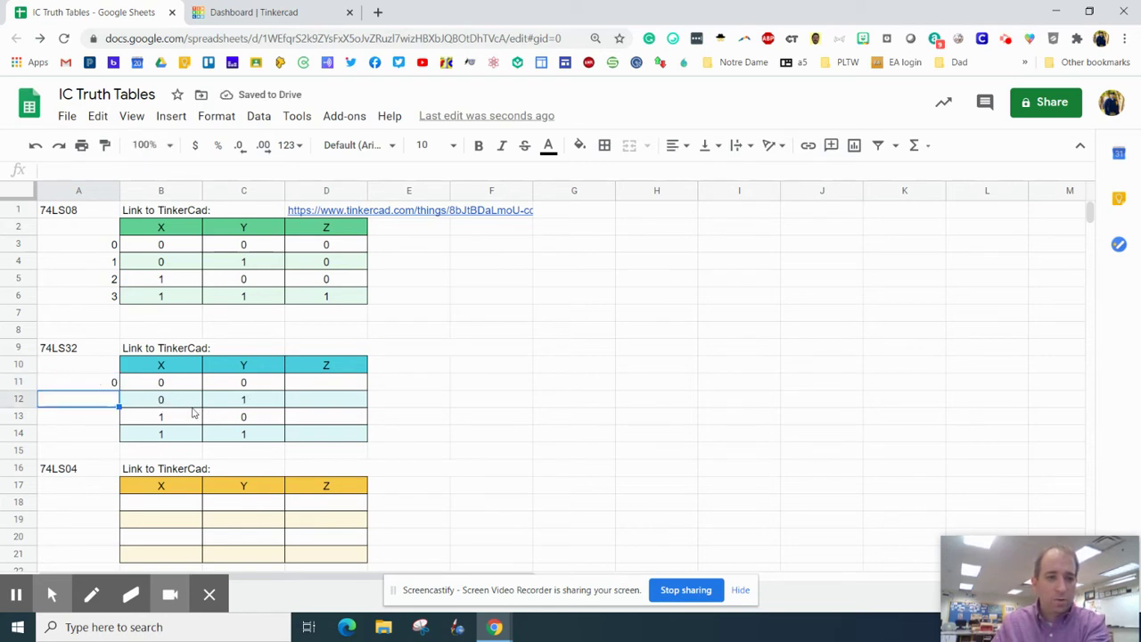
text(1)
key(Return)
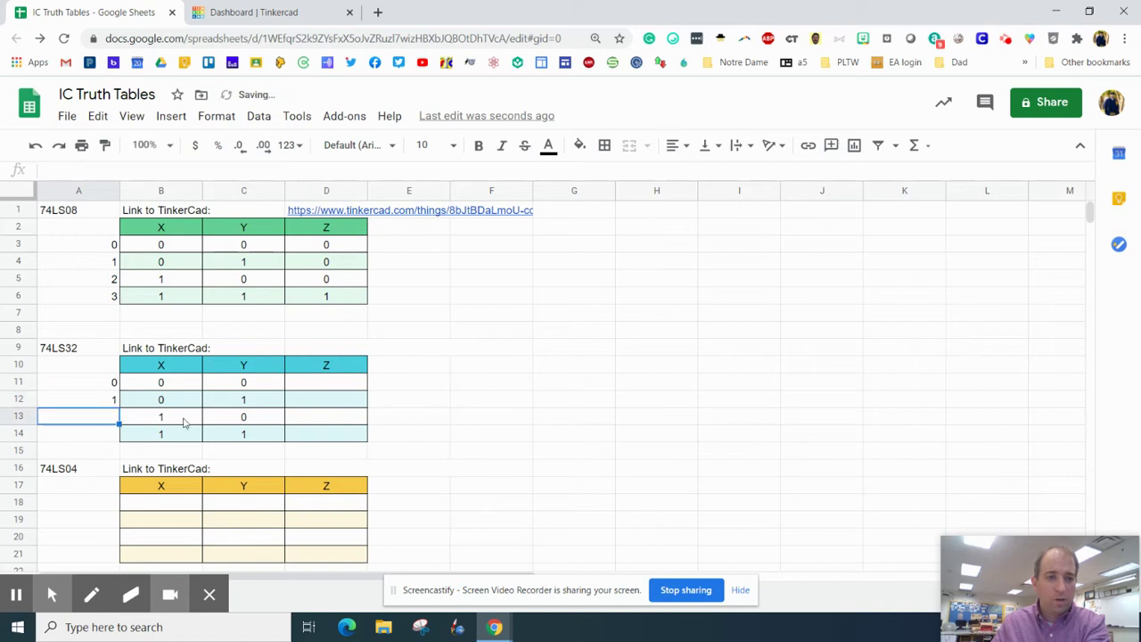
text(2)
click(92, 437)
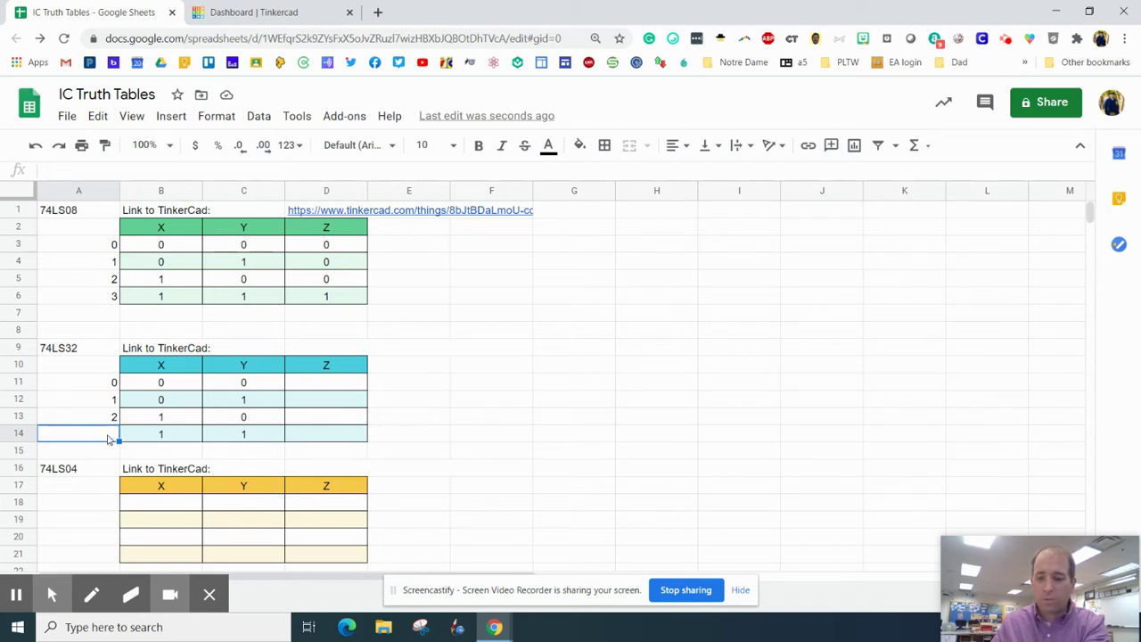
text(3)
click(98, 453)
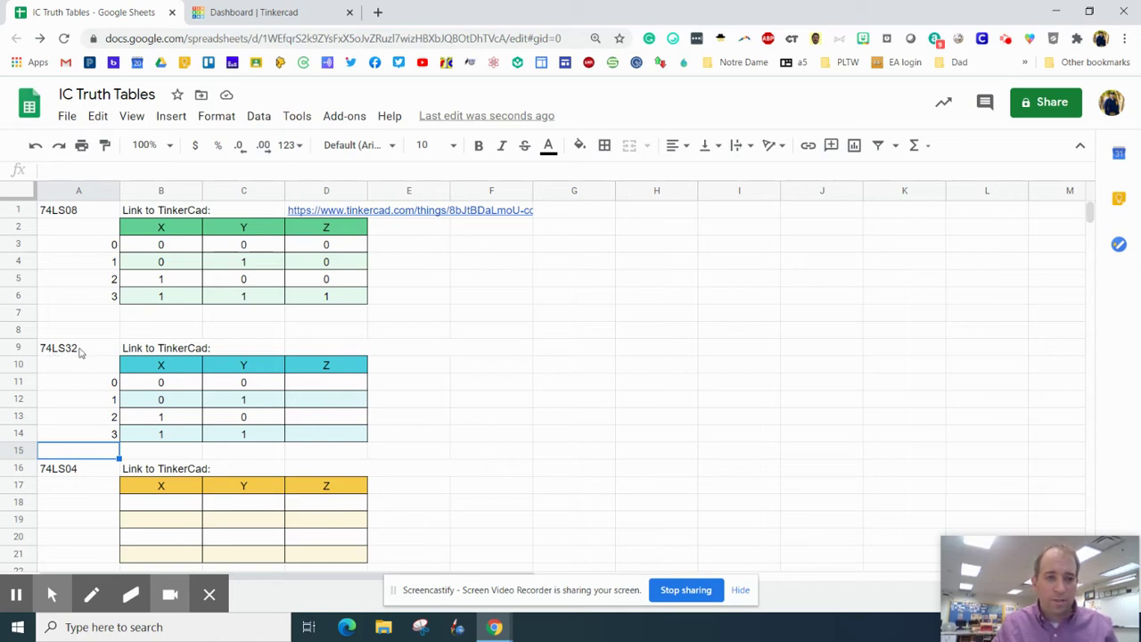
Duplicate the AND Gates 74LS08 SP circuit from the Tinkercad dashboard.
click(255, 12)
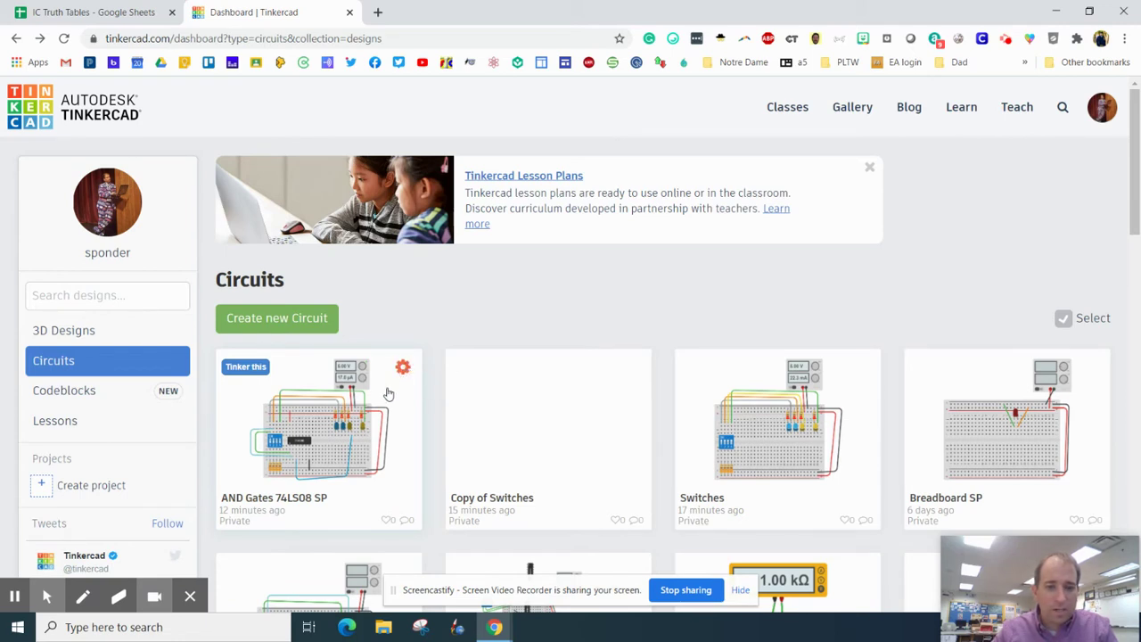
click(402, 369)
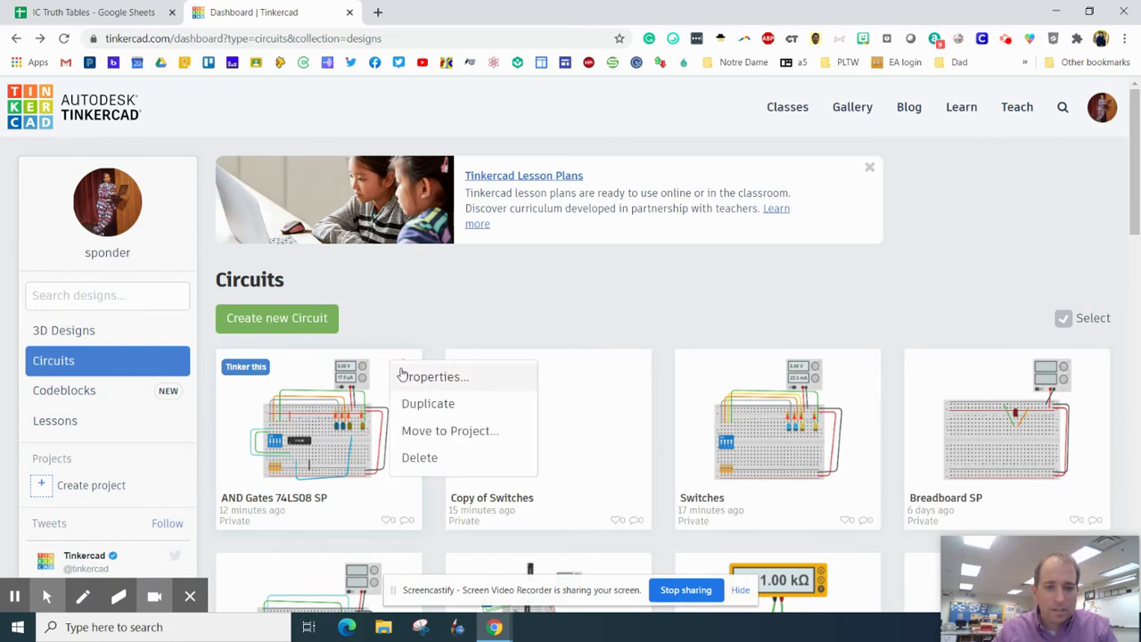
click(421, 406)
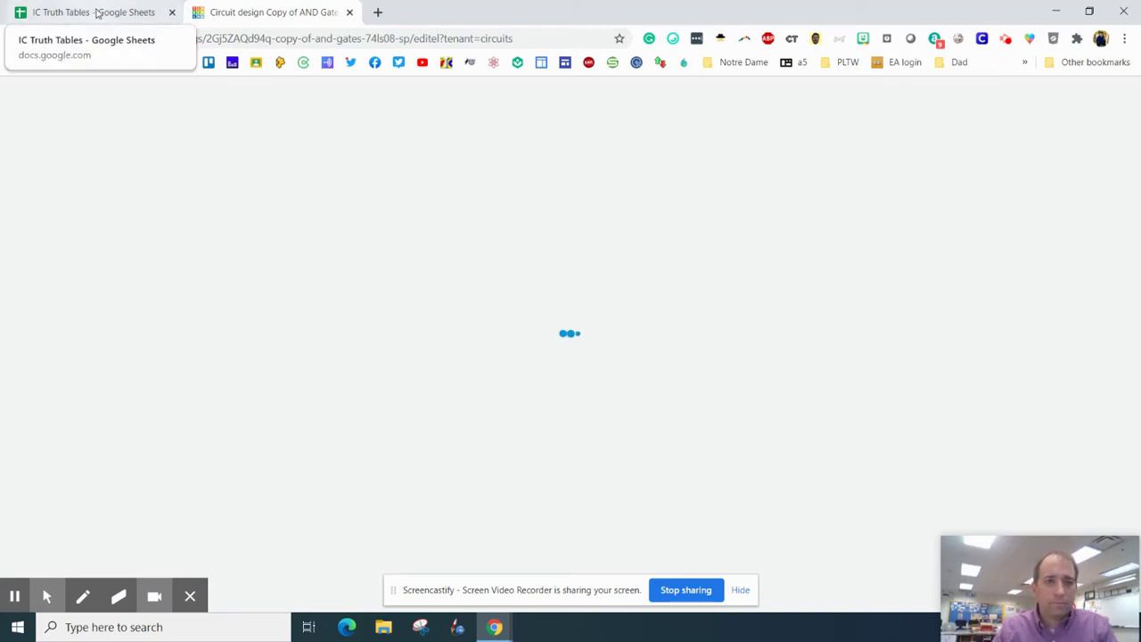
Search components for 7432 and put a 74HC32 chip in the 74HC08's breadboard slot.
click(121, 19)
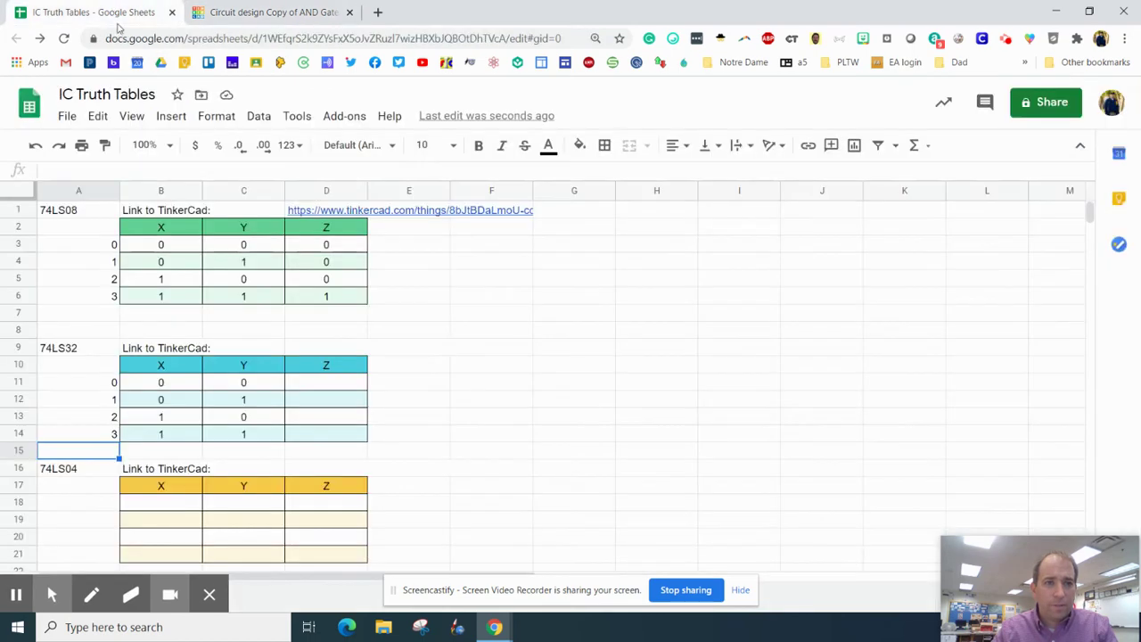
click(262, 12)
click(1038, 205)
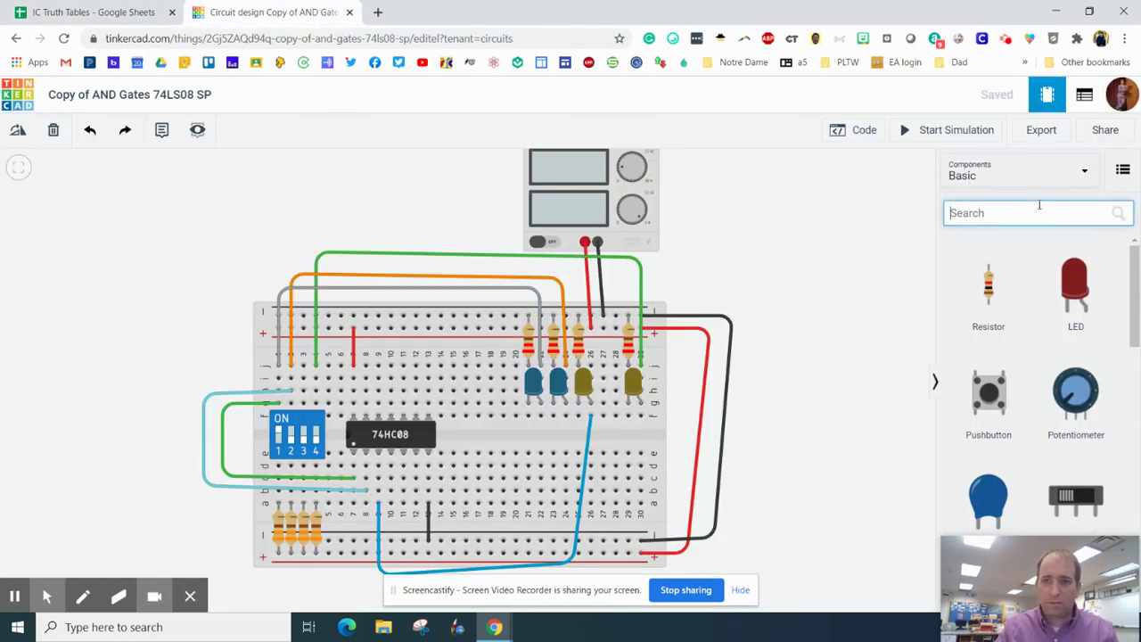
text(74)
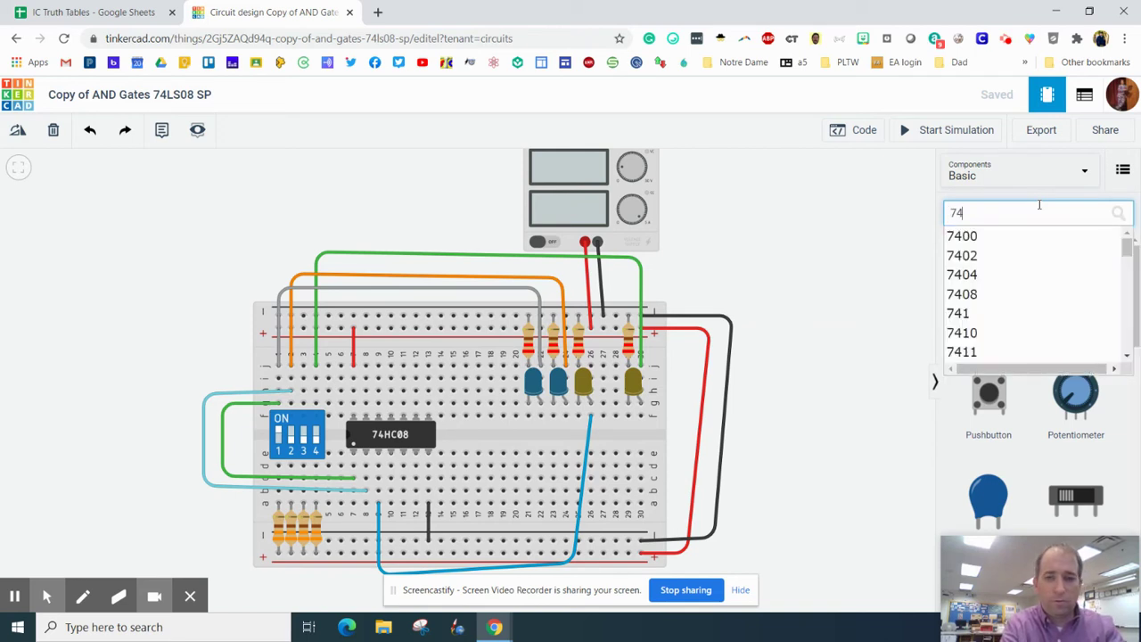
text(32)
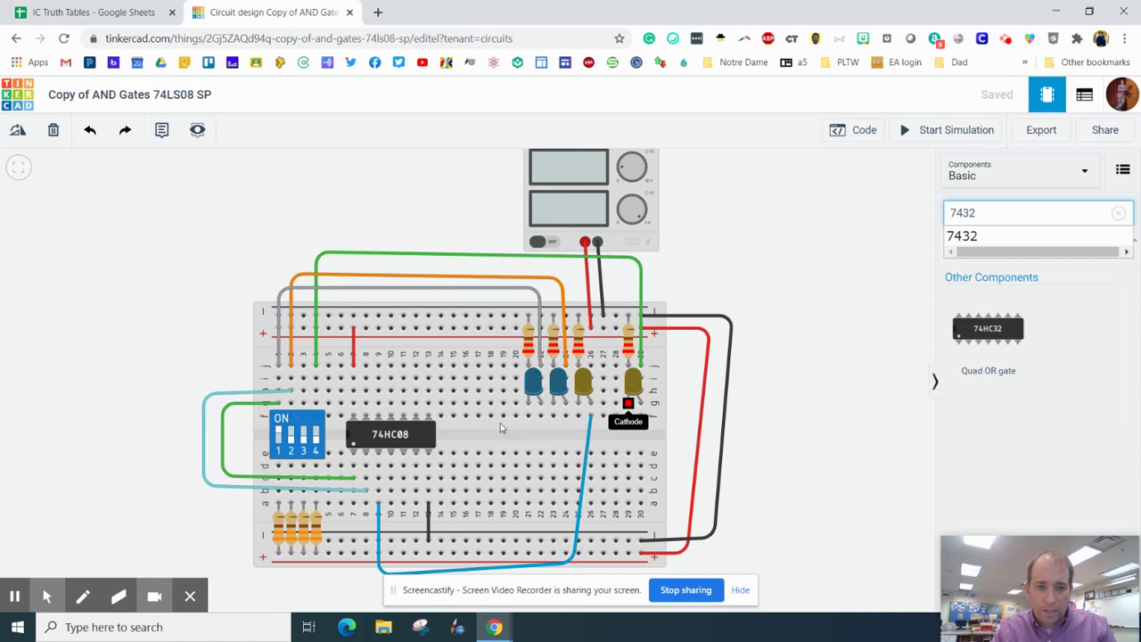
drag(406, 433, 185, 260)
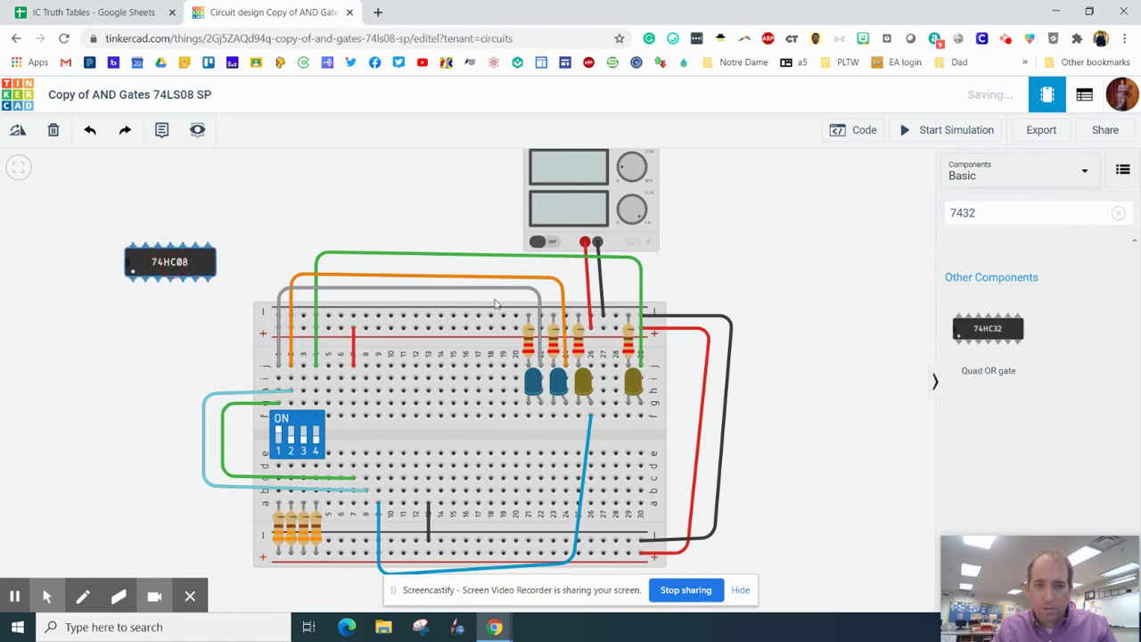
drag(972, 330, 426, 481)
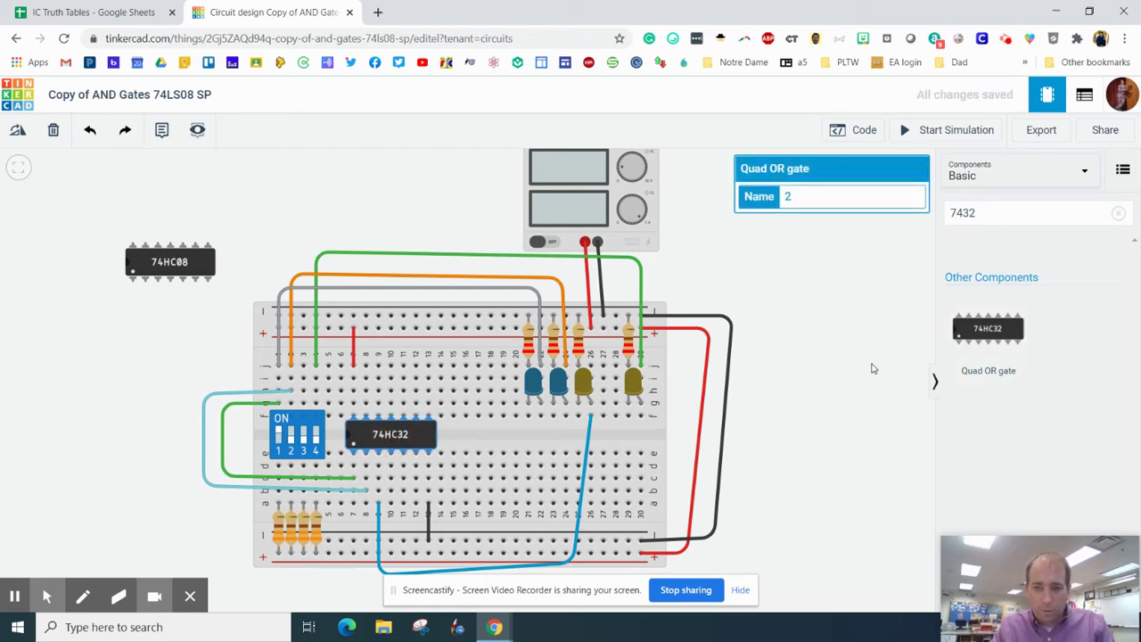
click(860, 370)
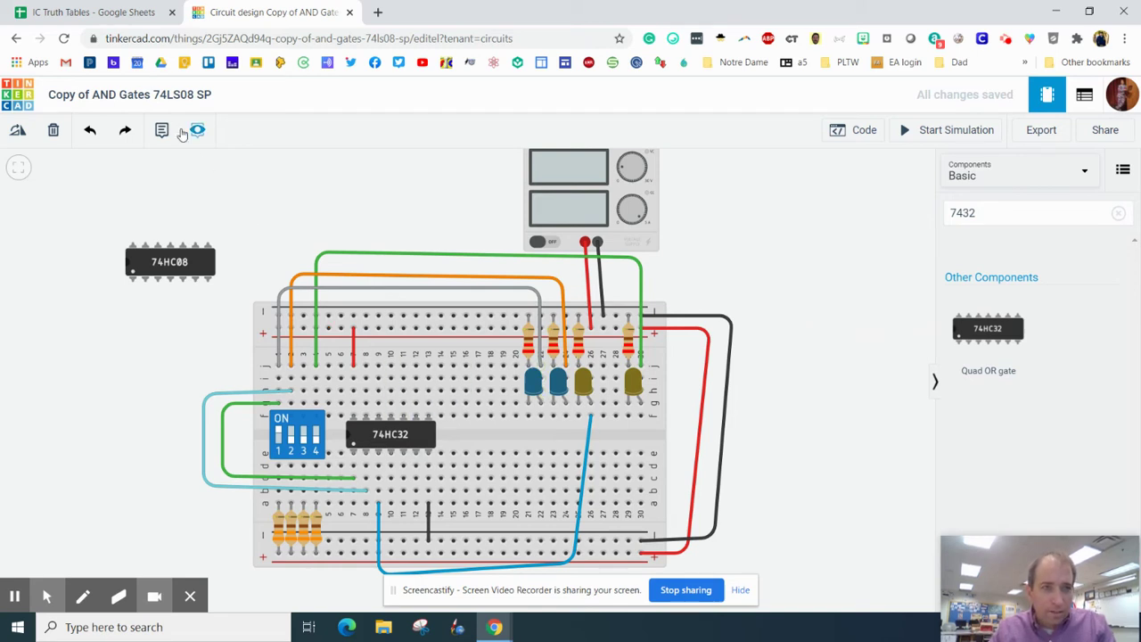
Retitle the copied design 'OR Gate 74LS32 SP'.
click(156, 95)
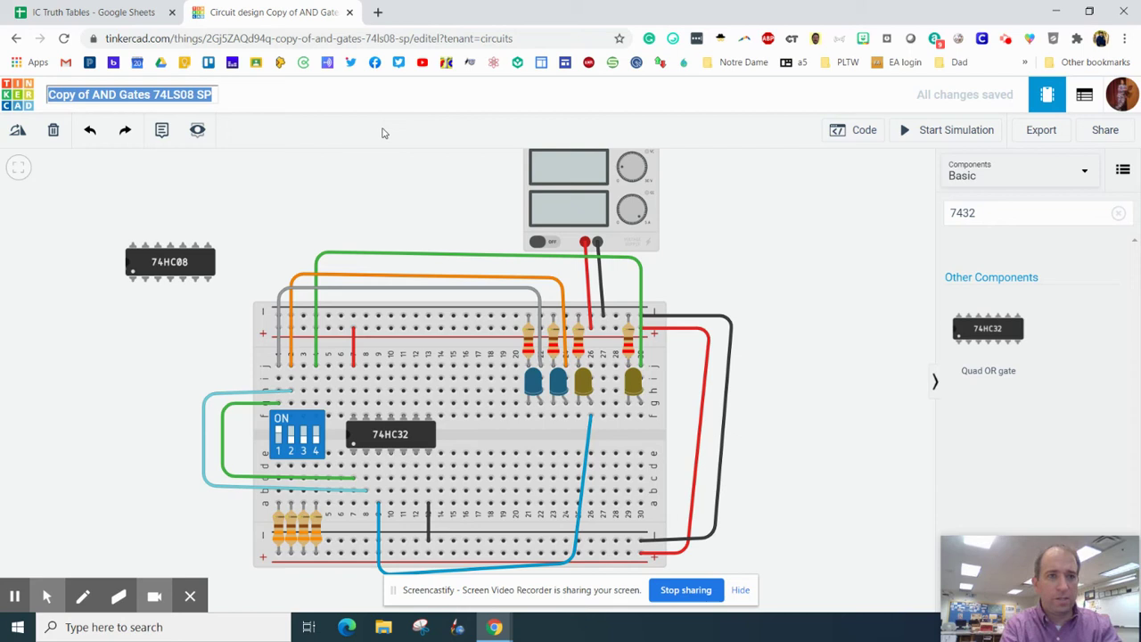
text(OR Gate)
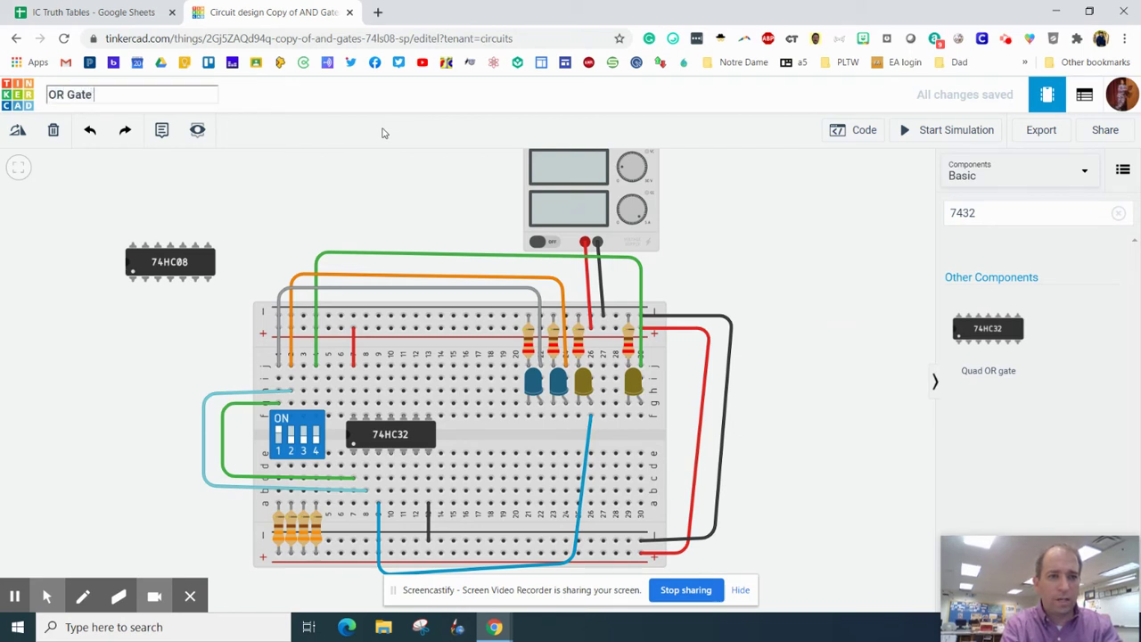
text( 74)
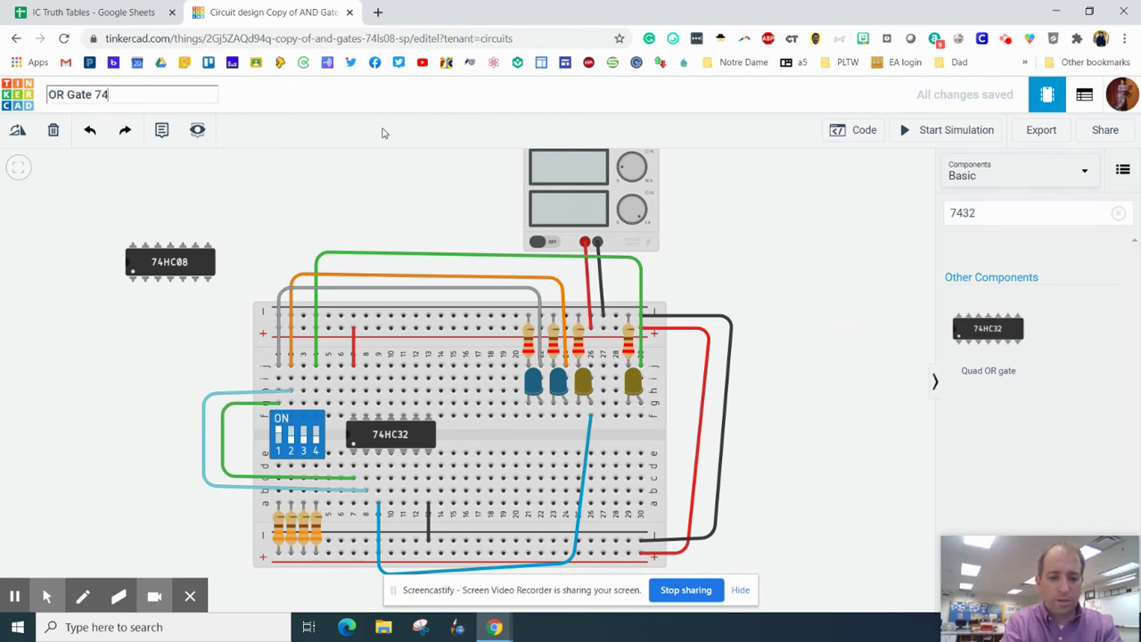
text(LS32)
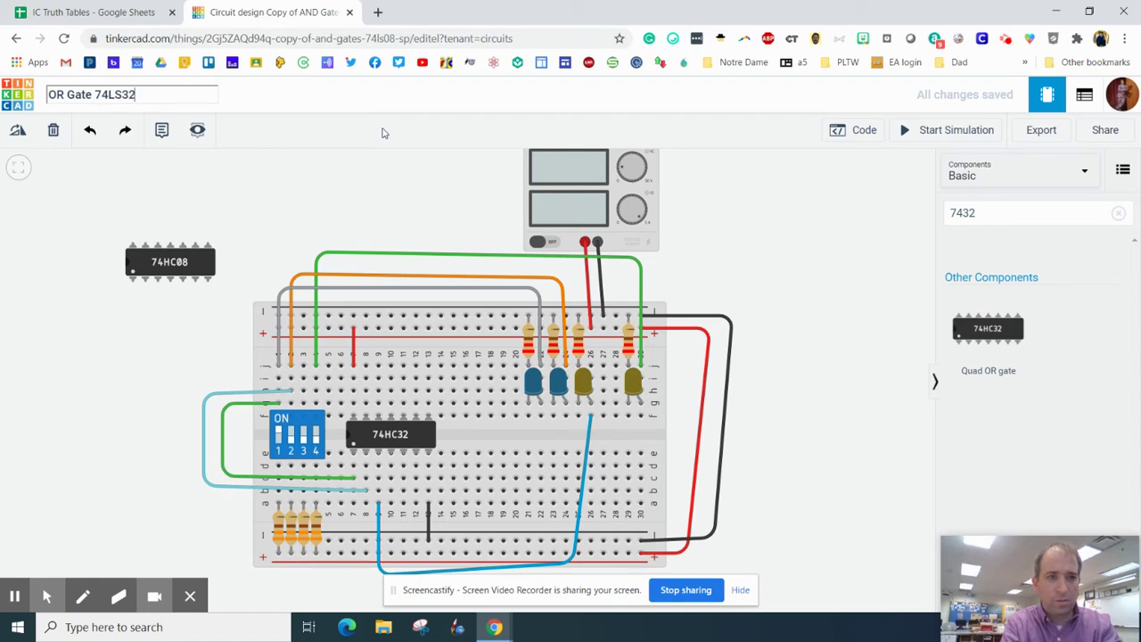
text( SP)
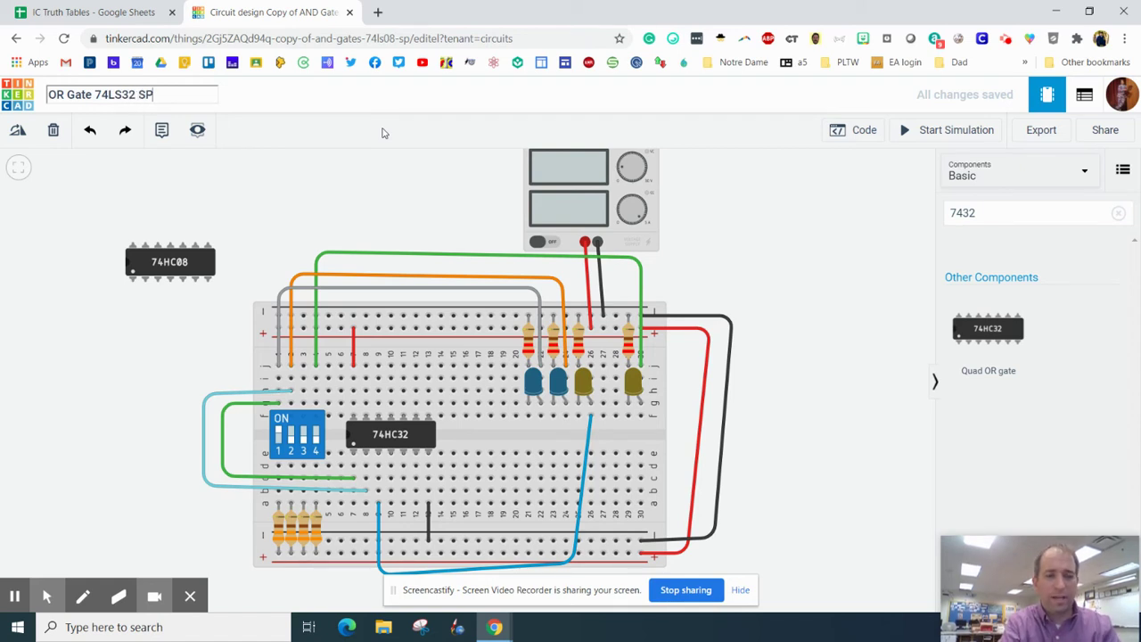
click(351, 172)
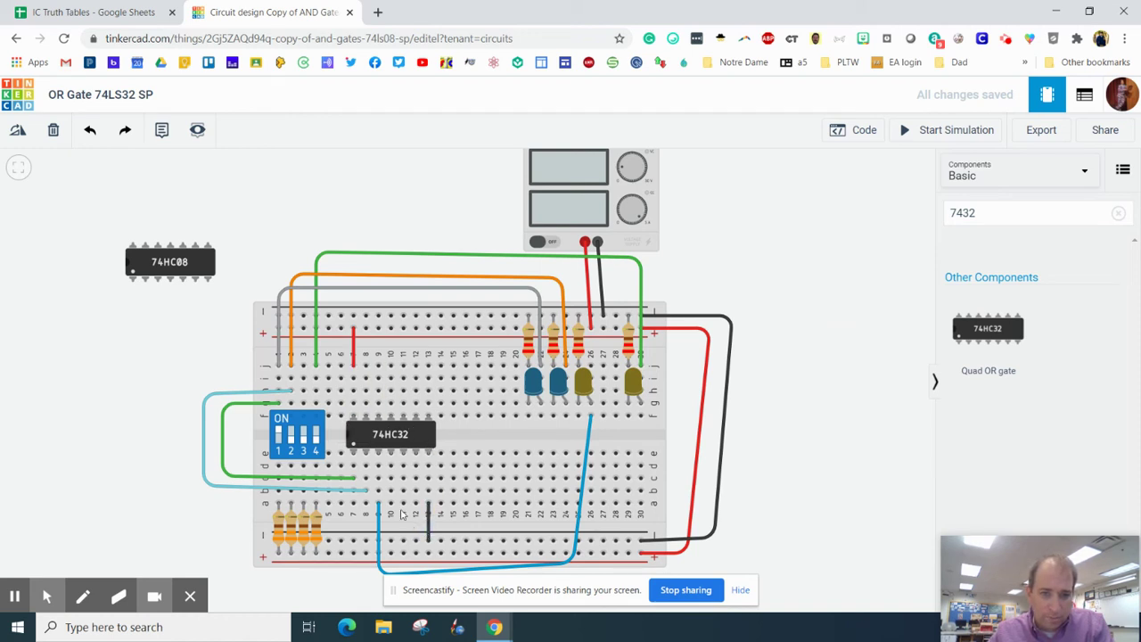
Turn off DIP switch 1, start the simulation, then return to the IC Truth Tables sheet.
click(279, 433)
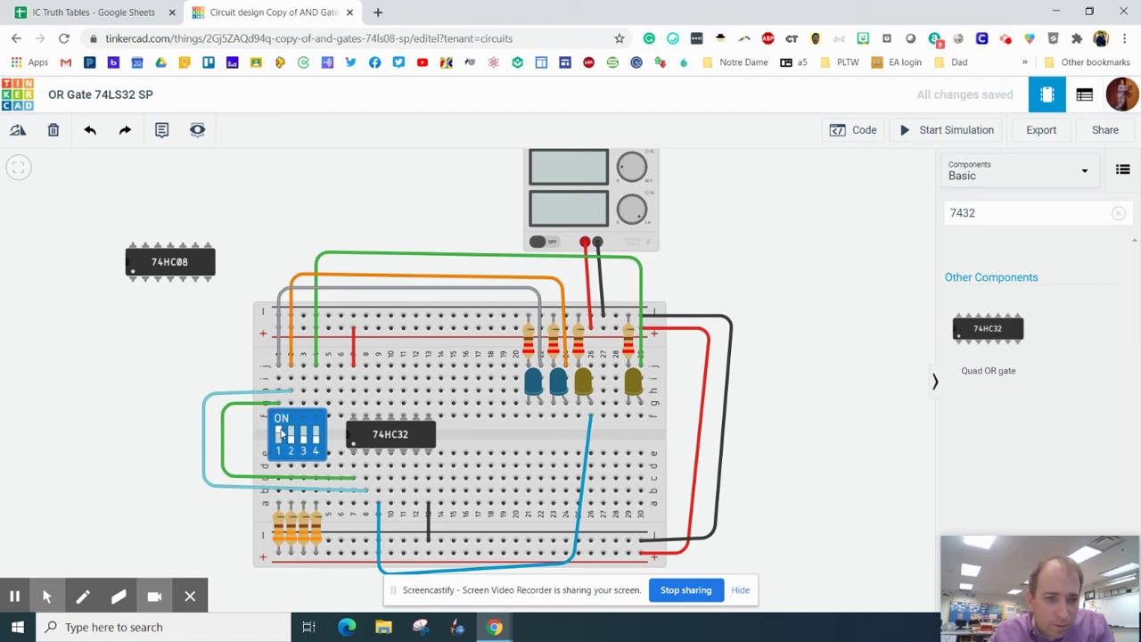
click(968, 133)
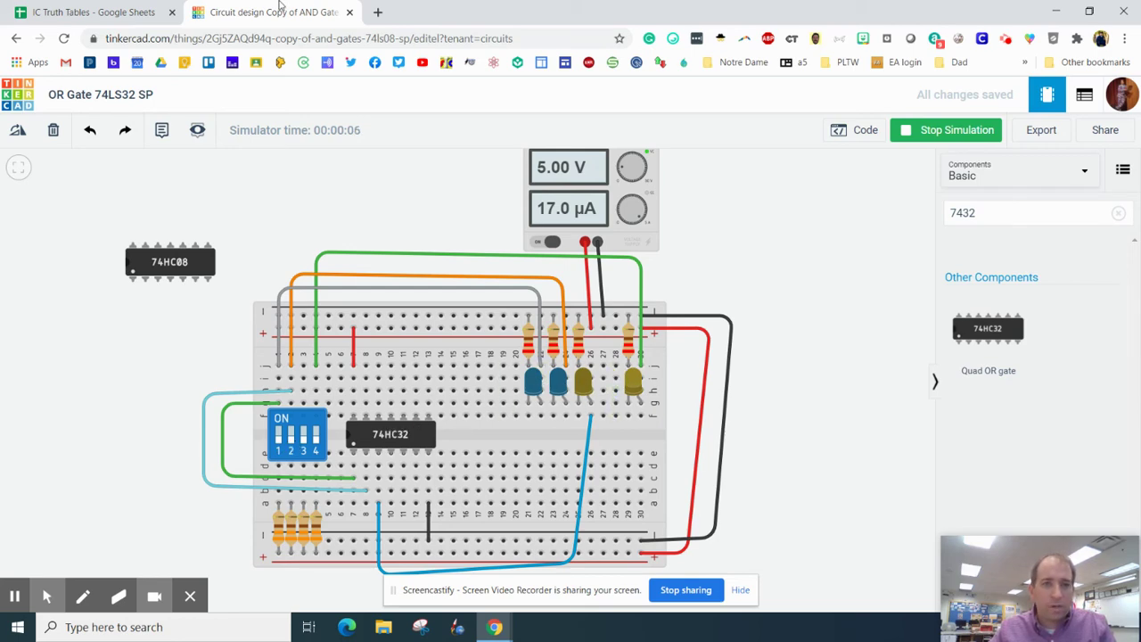
click(93, 12)
Record 0 in D11 for inputs 0 and 0, checking the running simulation.
click(326, 385)
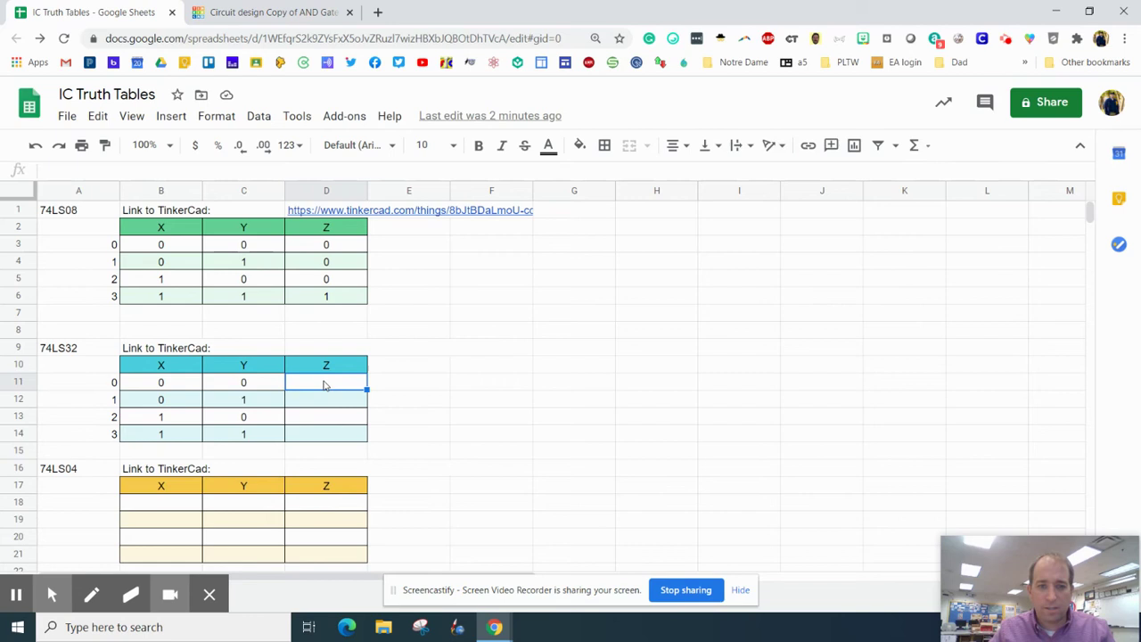
text(0)
key(Return)
click(267, 13)
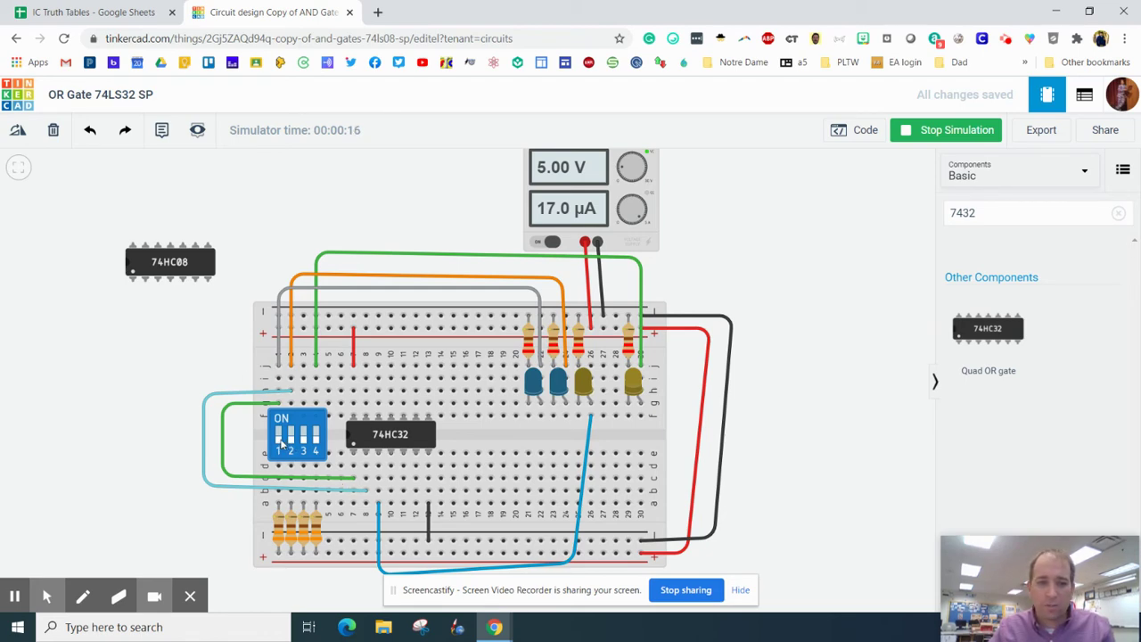
click(123, 18)
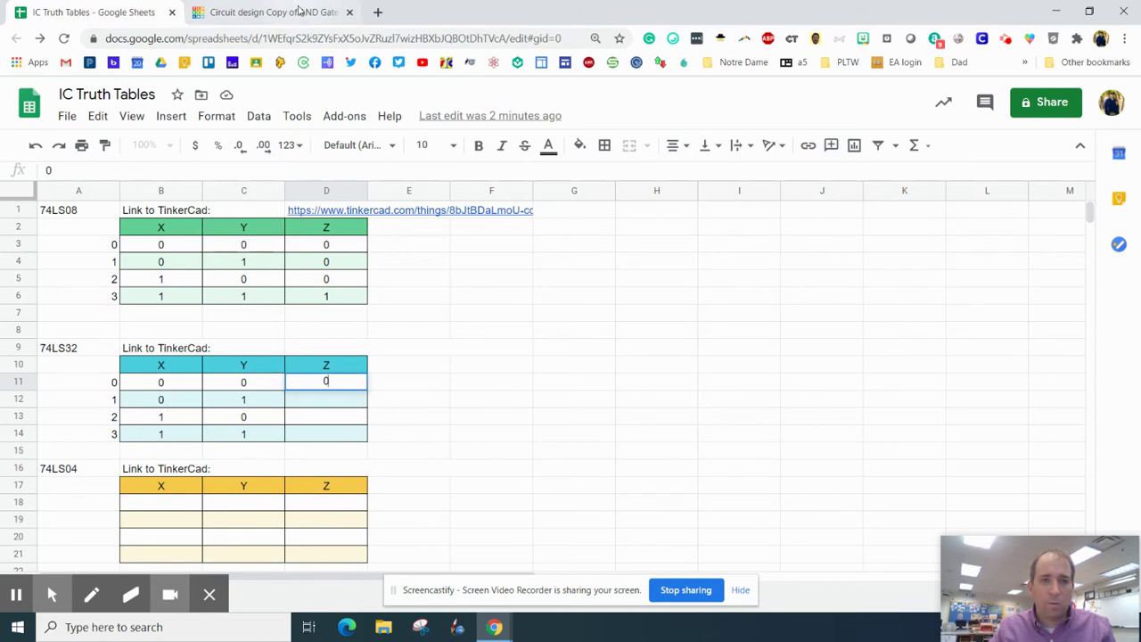
click(272, 13)
Turn on switch 2, record 1 in D12, then set the switches to 1 and 0.
click(292, 440)
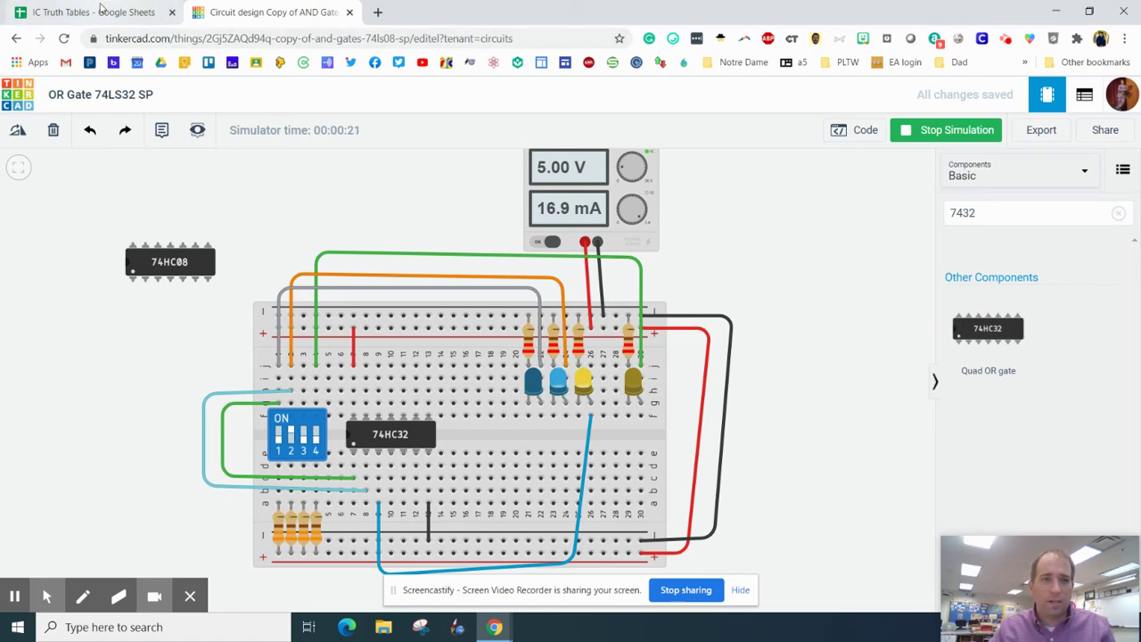
click(101, 7)
click(316, 404)
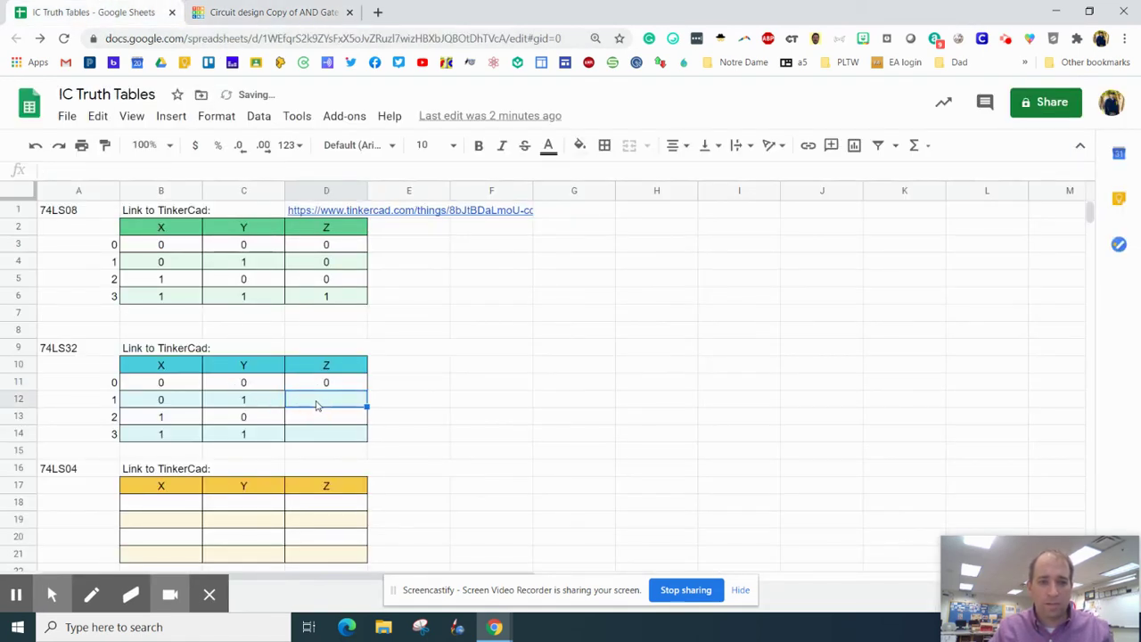
text(1)
click(267, 13)
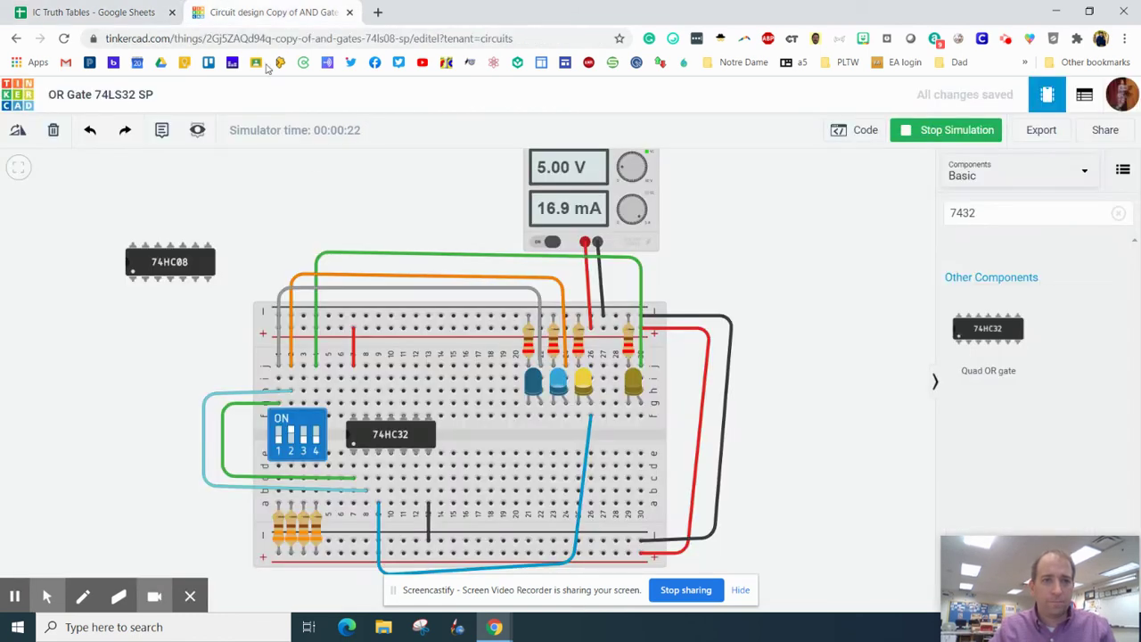
click(294, 435)
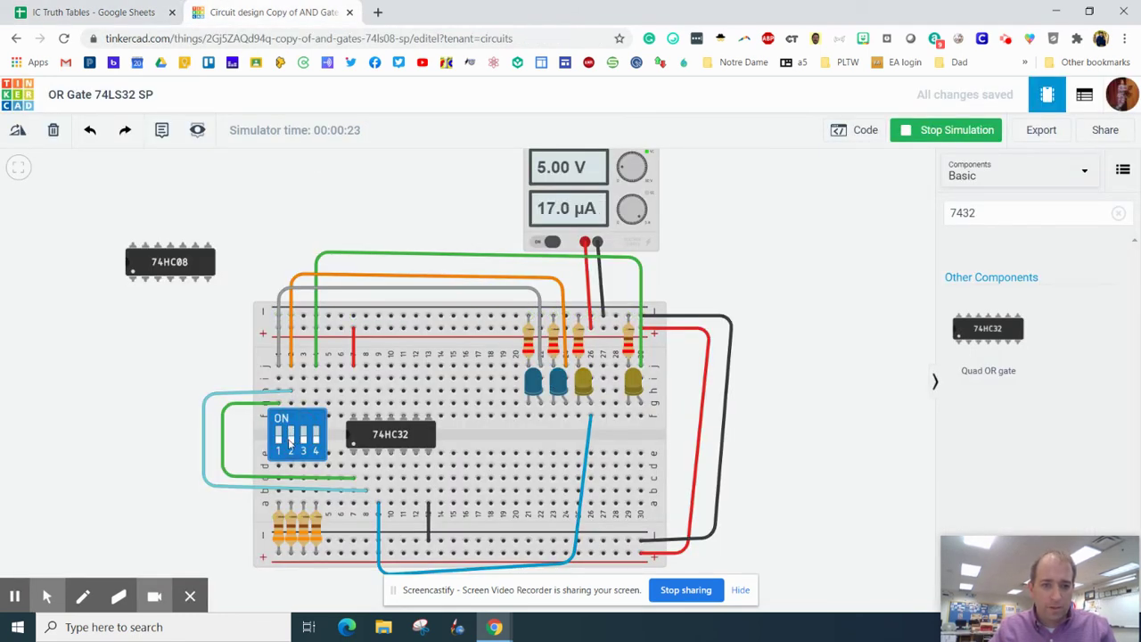
click(280, 446)
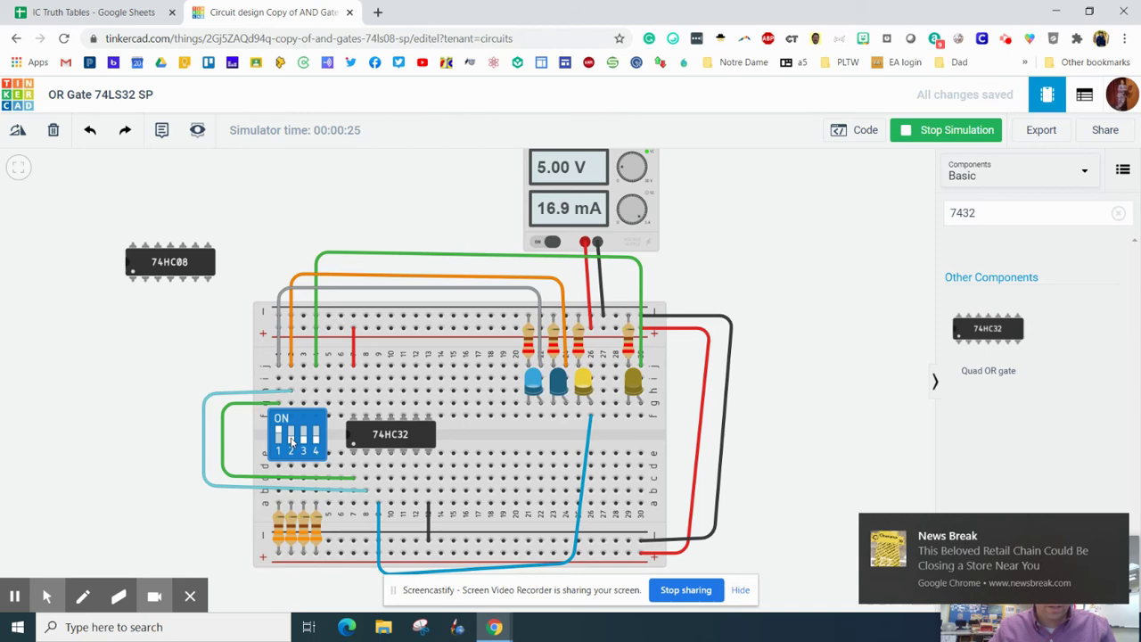
click(1115, 528)
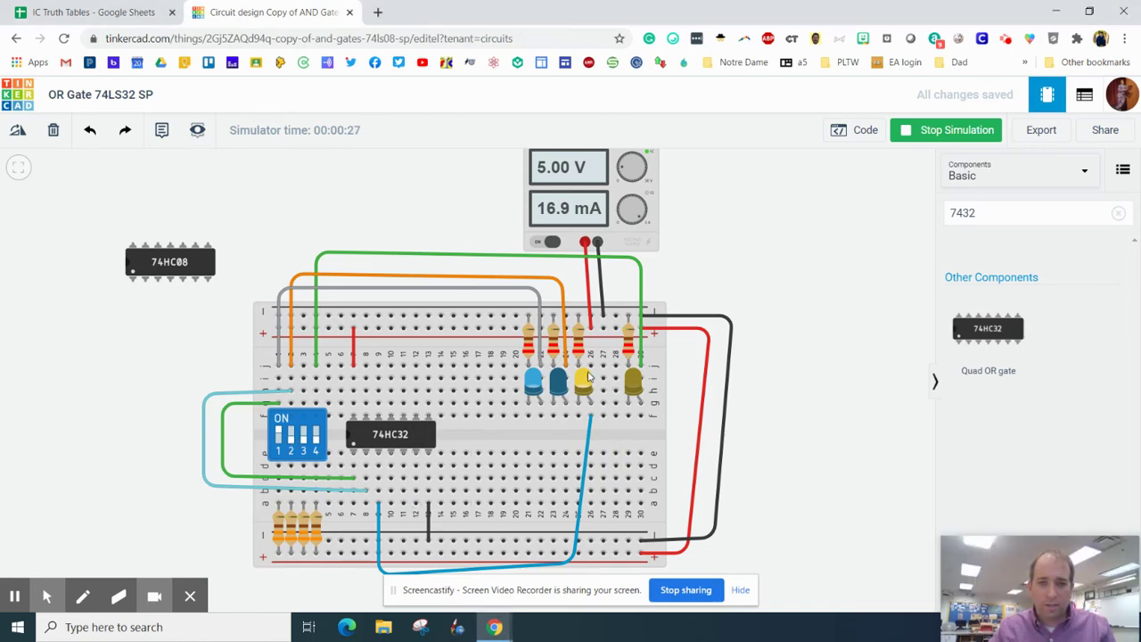
Enter 1 in D12 and D13 of the Z column.
click(131, 13)
text(1)
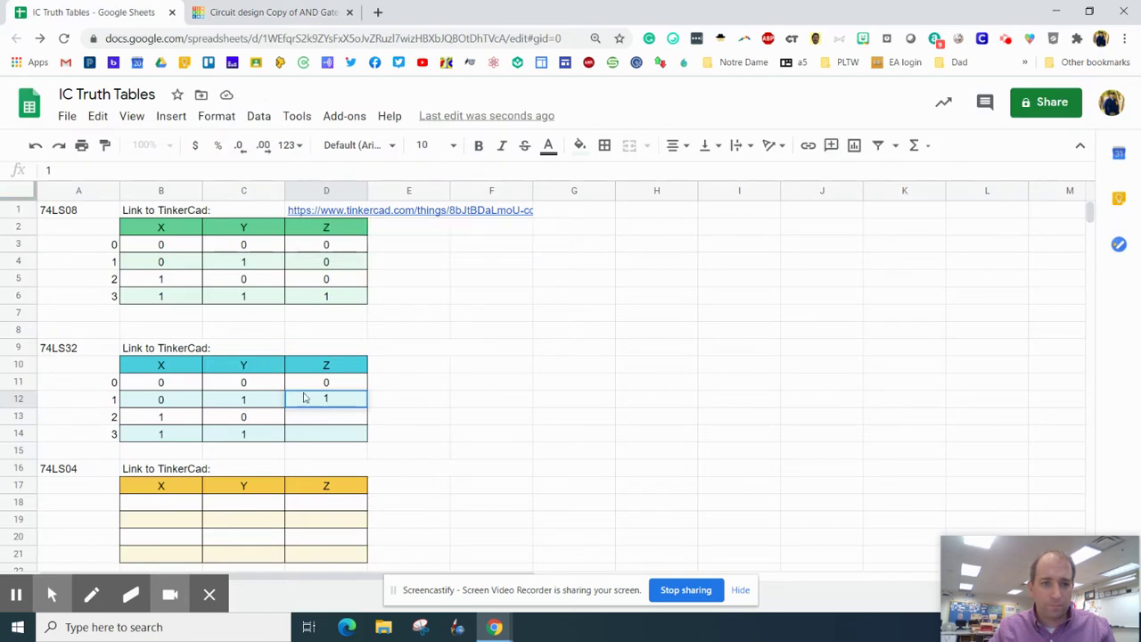
click(326, 416)
text(1)
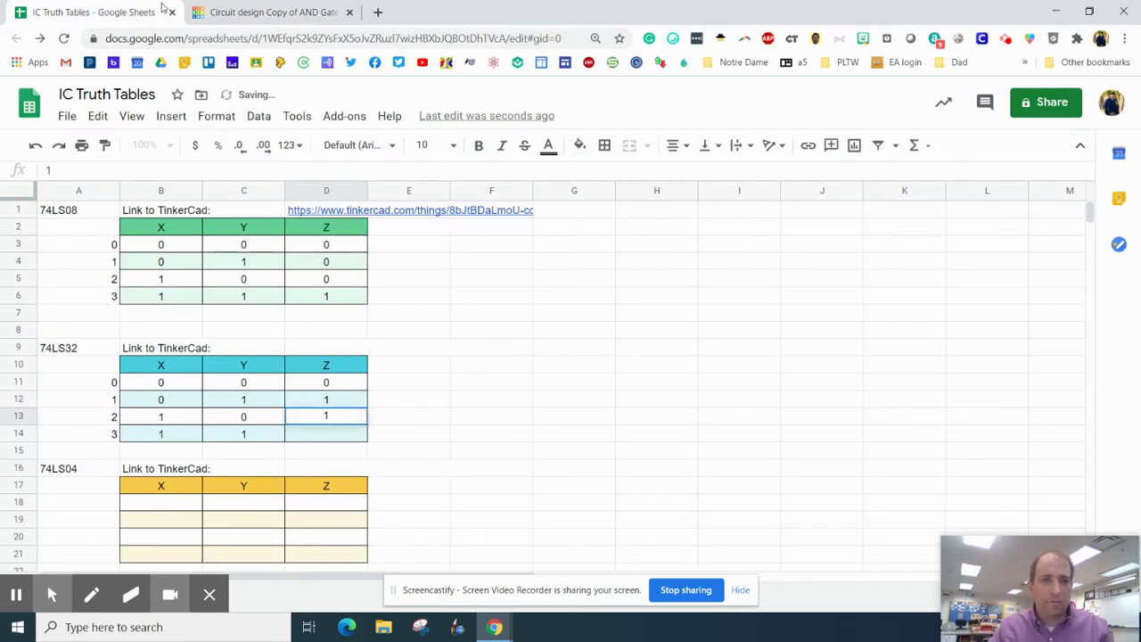
Turn on both input switches and record 1 in D14.
click(236, 12)
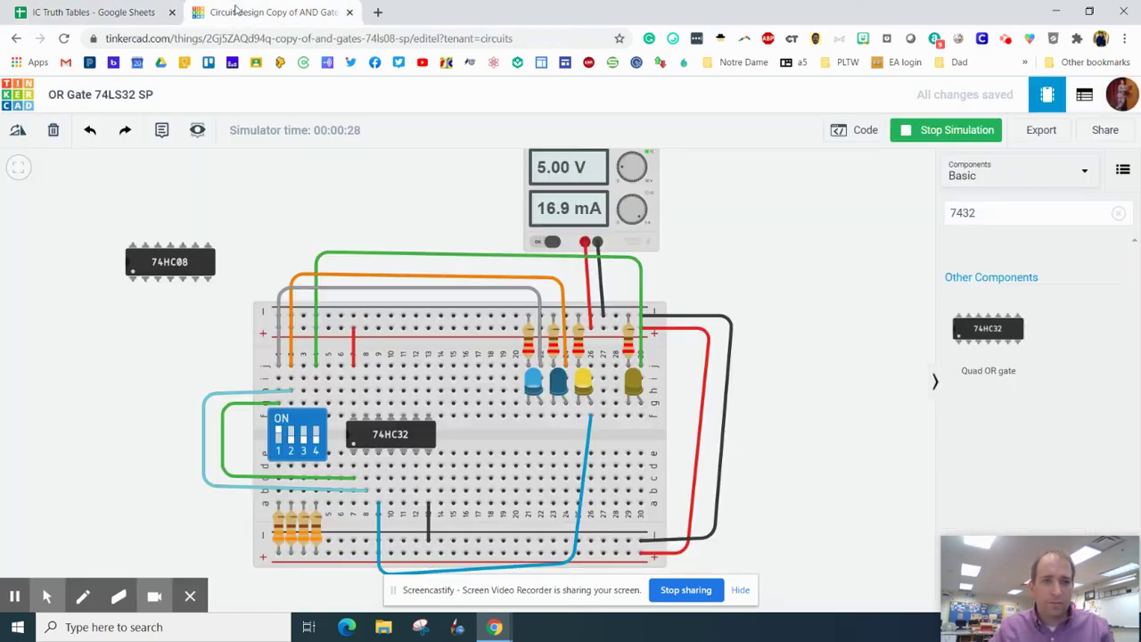
click(293, 443)
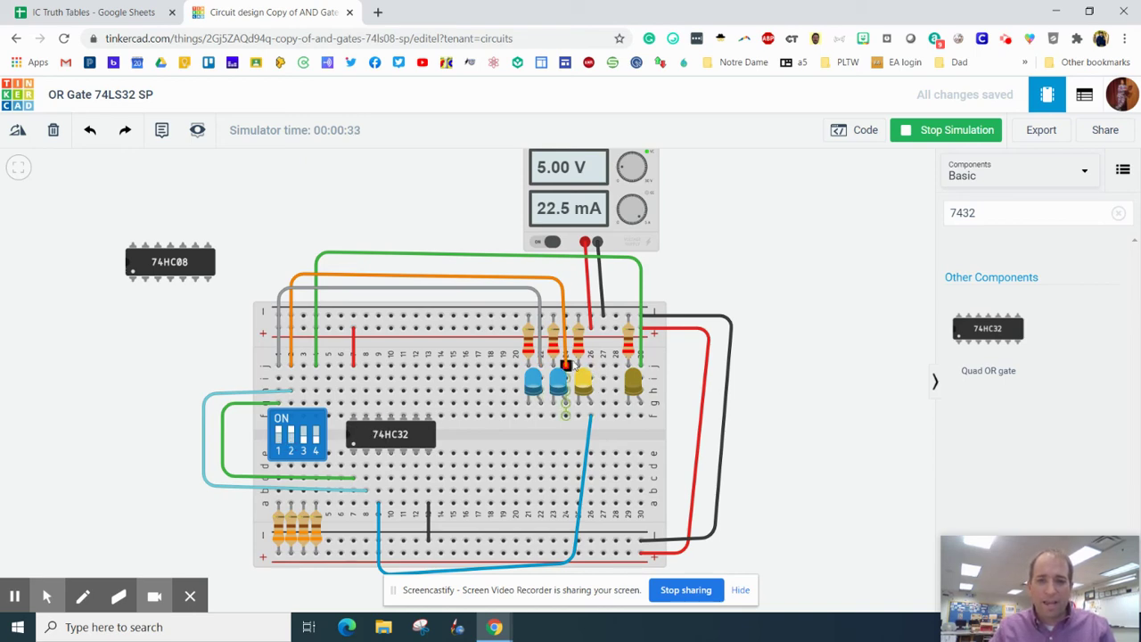
click(71, 12)
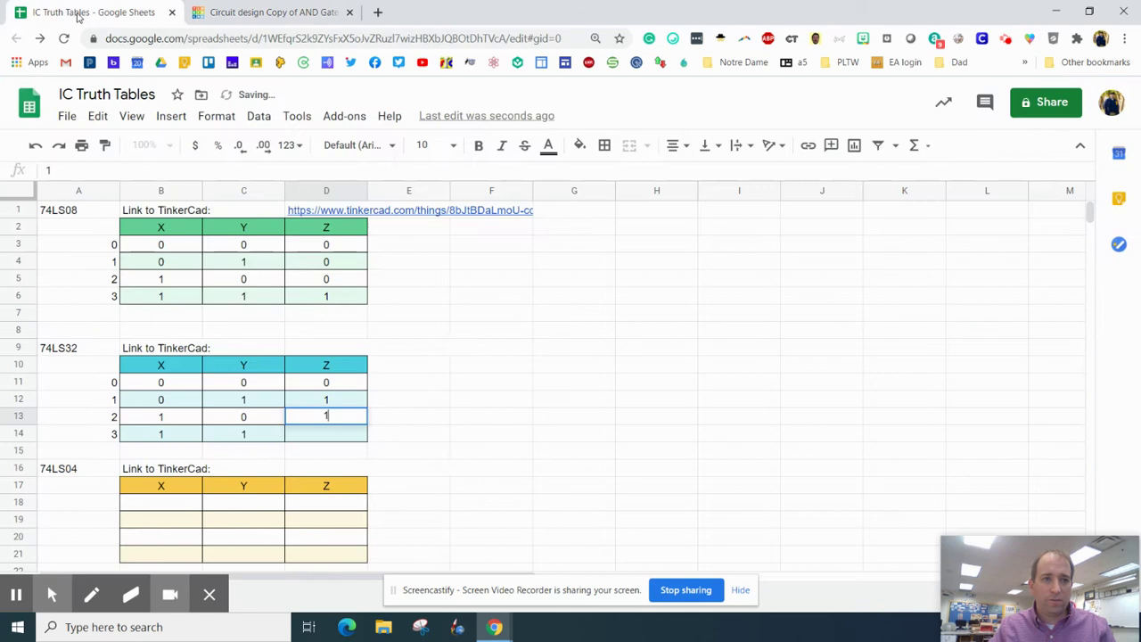
click(332, 441)
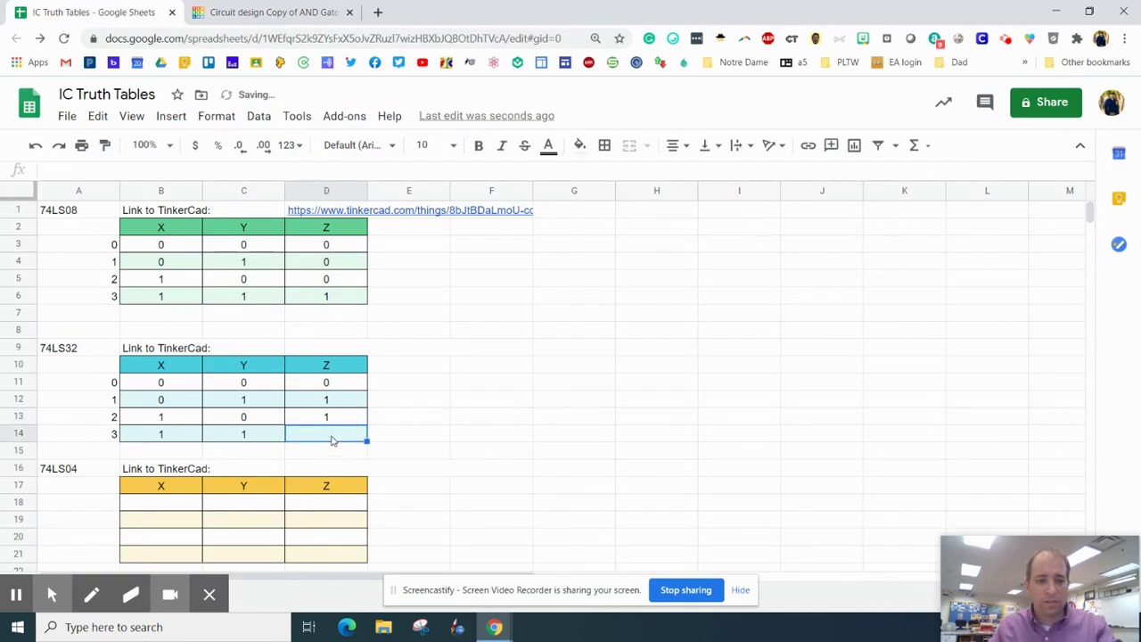
text(1)
click(468, 422)
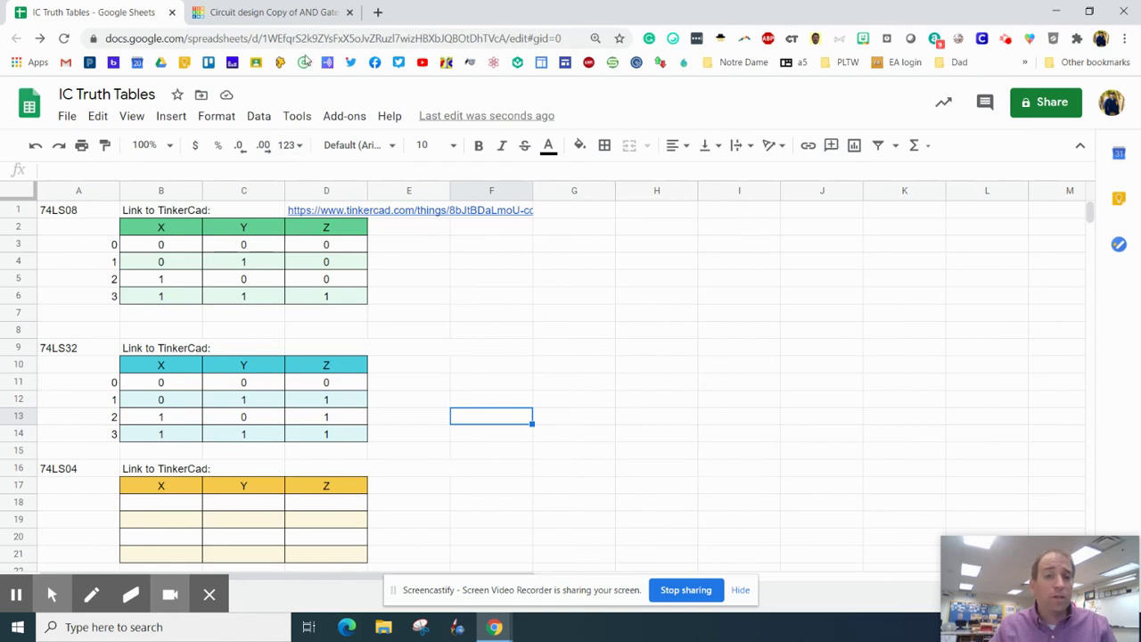
click(267, 11)
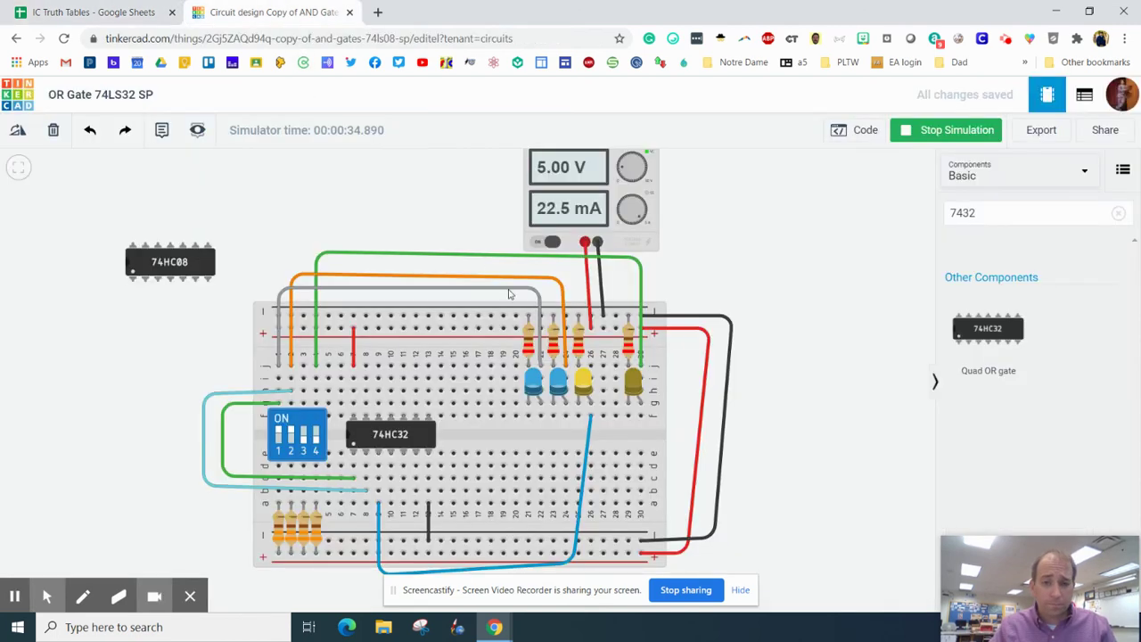
Stop the simulation and copy the OR Gate 74LS32 SP collaboration link from Share.
click(924, 132)
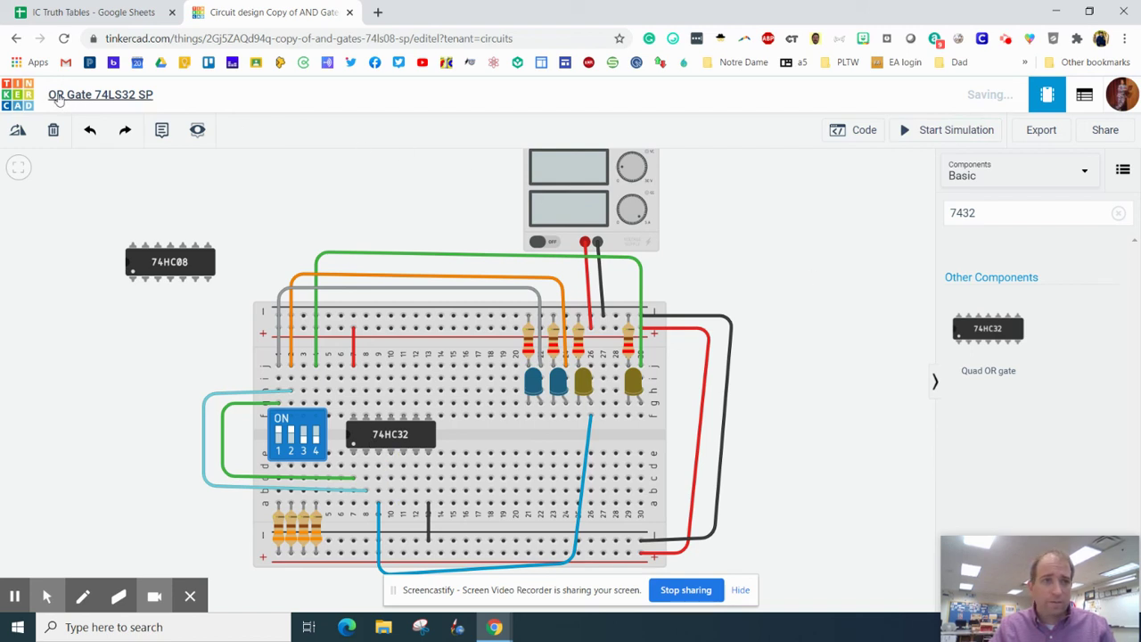
click(1098, 130)
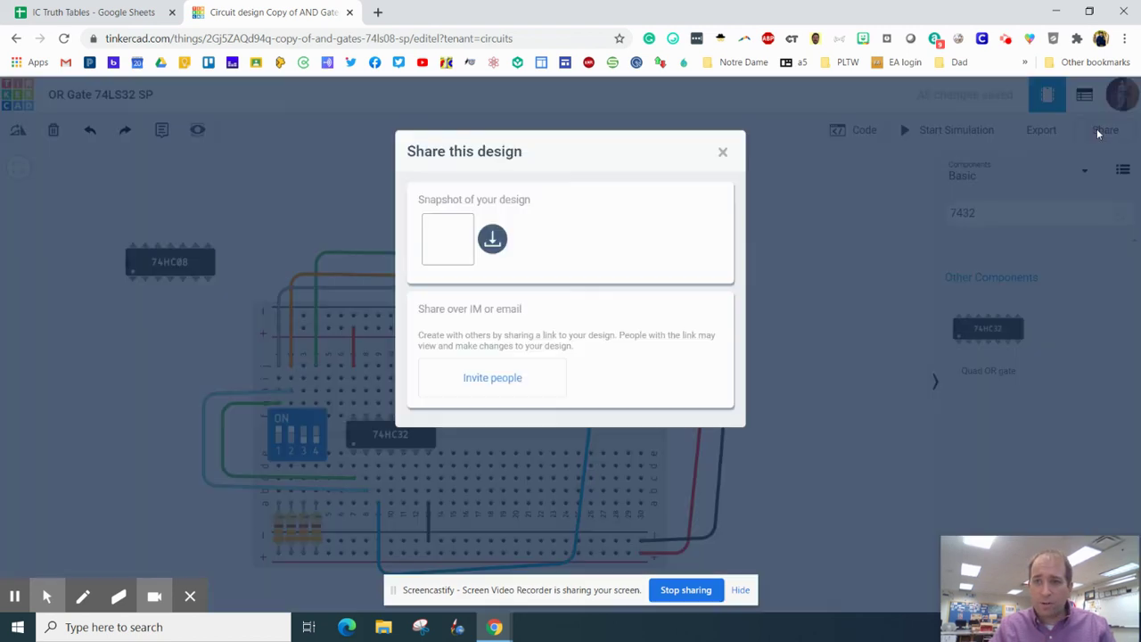
click(524, 384)
click(702, 233)
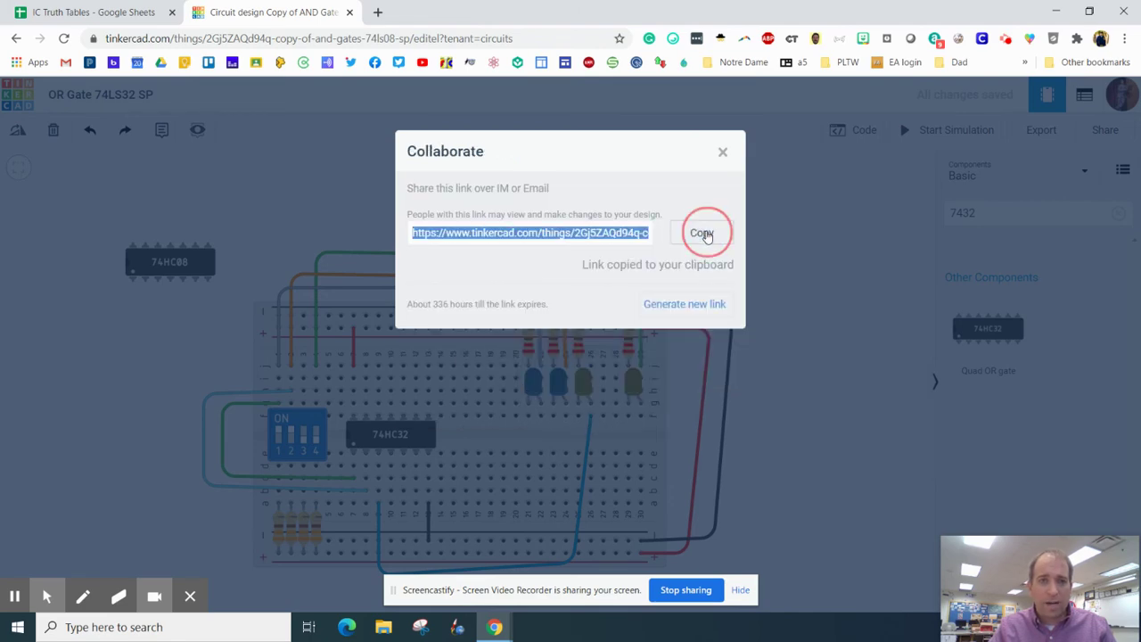
click(98, 12)
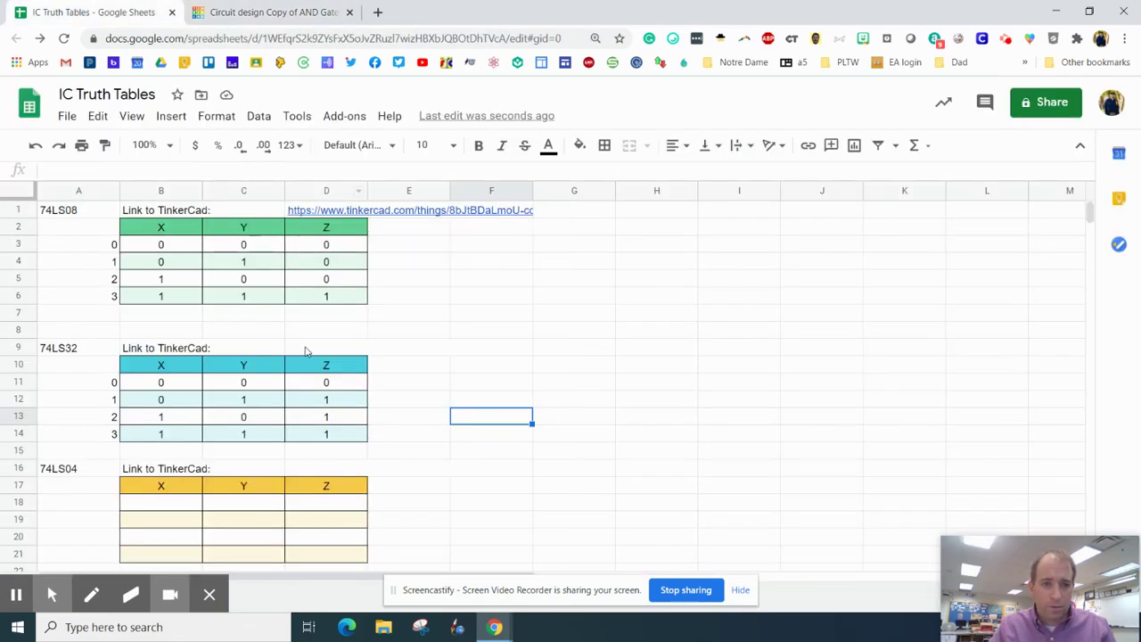
Paste the Tinkercad link into D9 and close the Collaborate dialog.
click(307, 352)
key(ctrl+v)
click(419, 398)
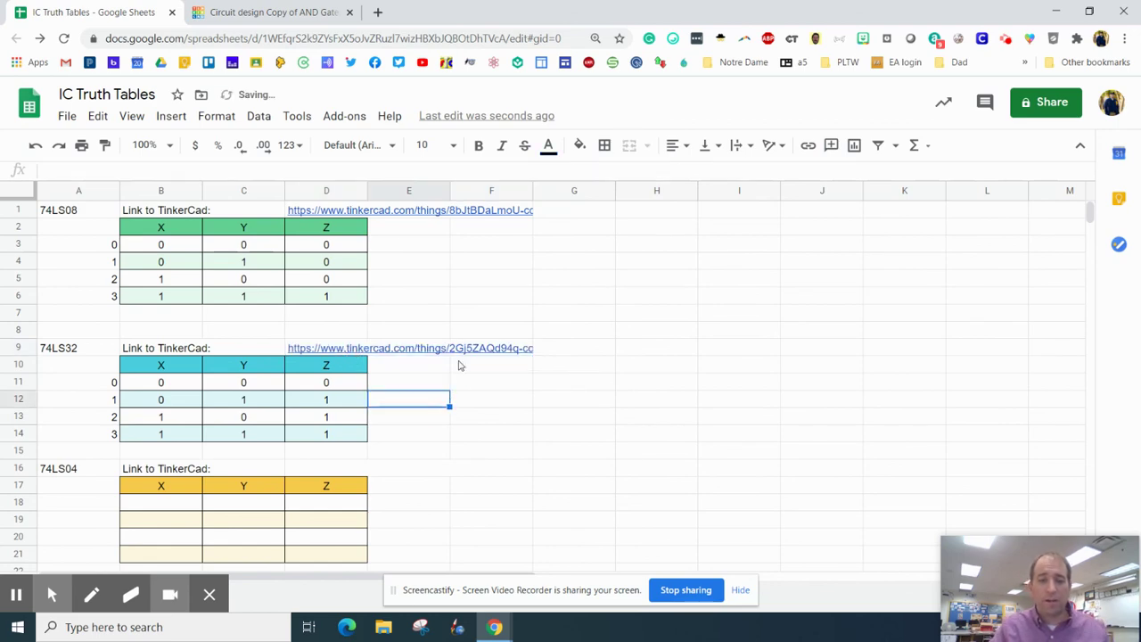
click(252, 12)
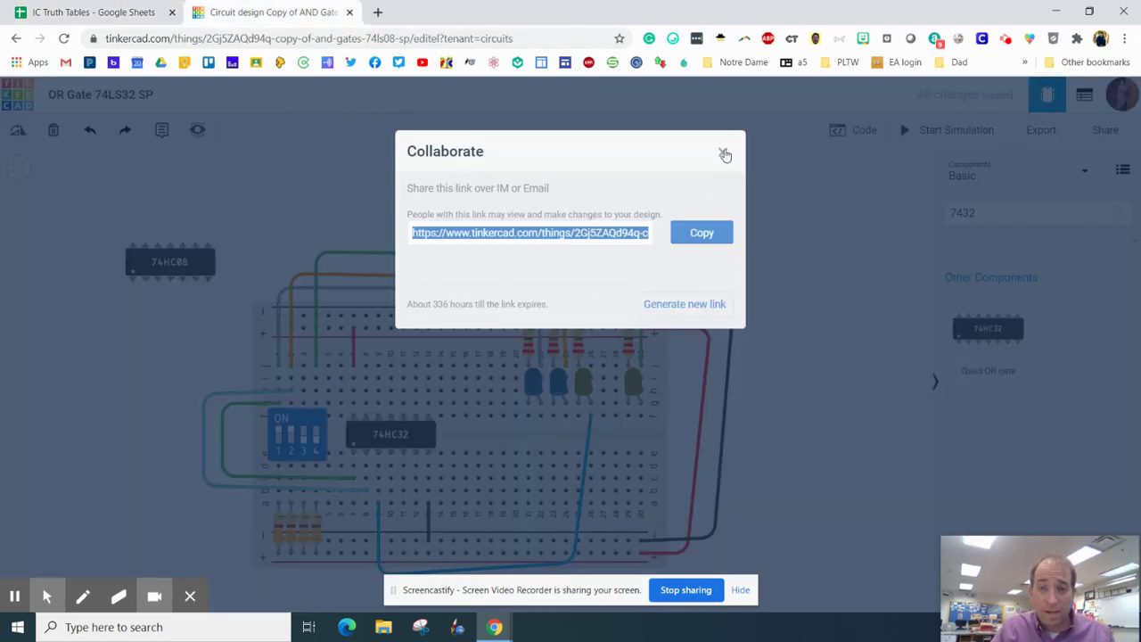
click(723, 151)
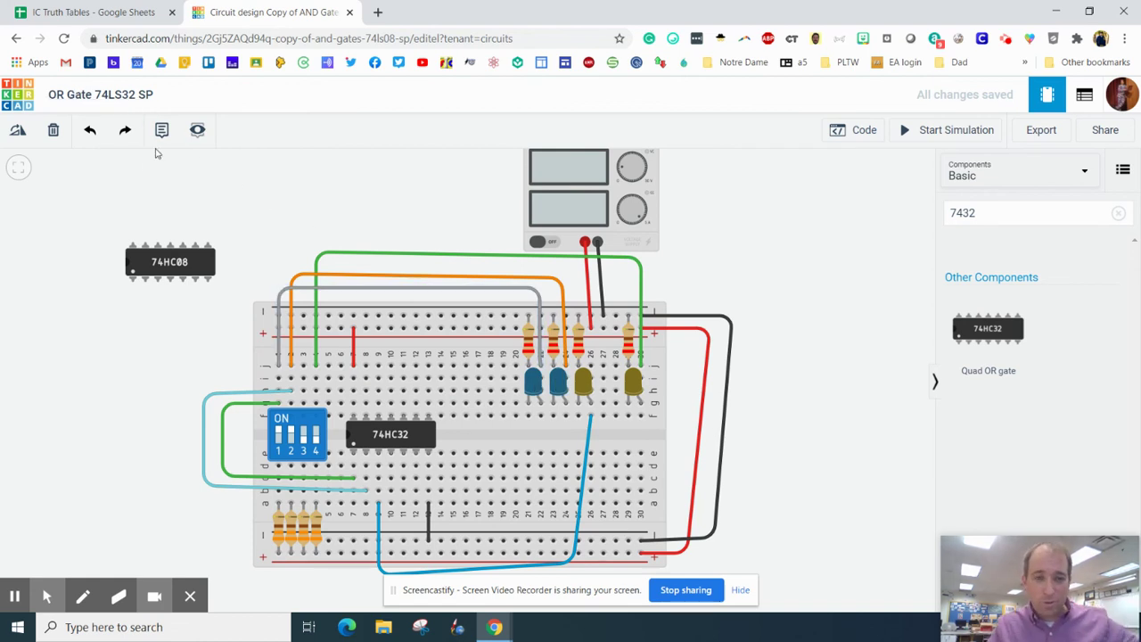
click(124, 18)
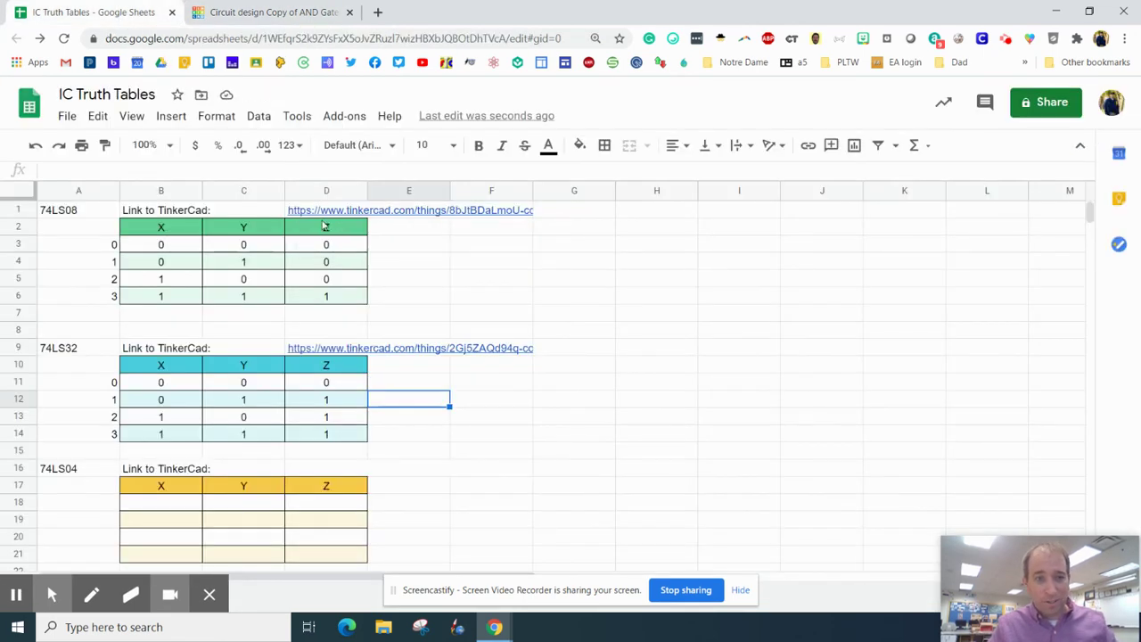
click(281, 12)
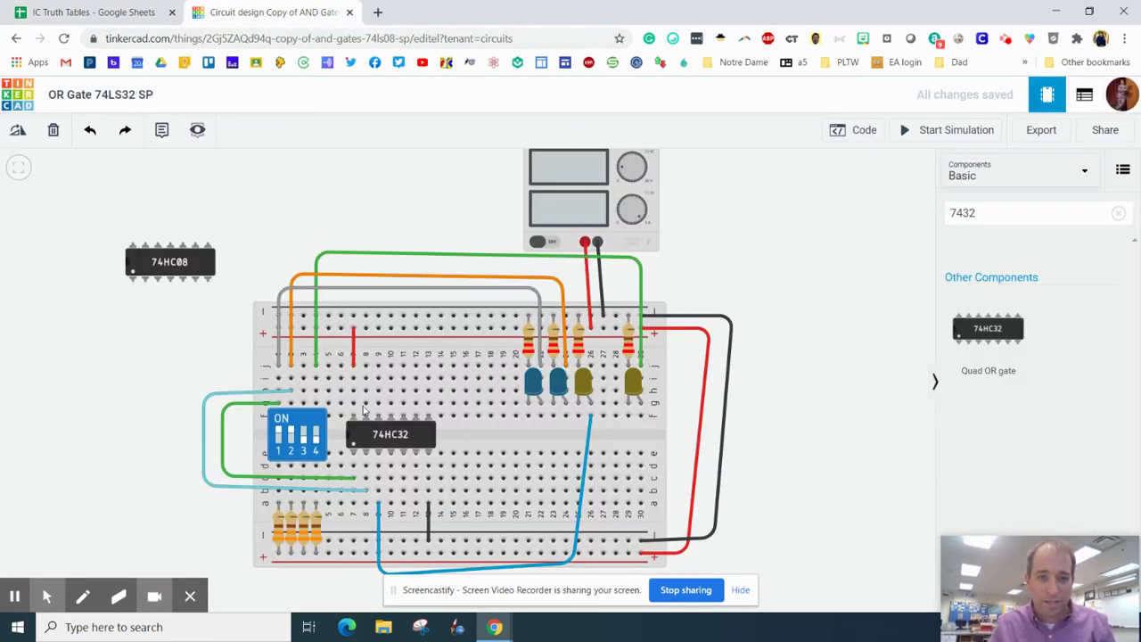